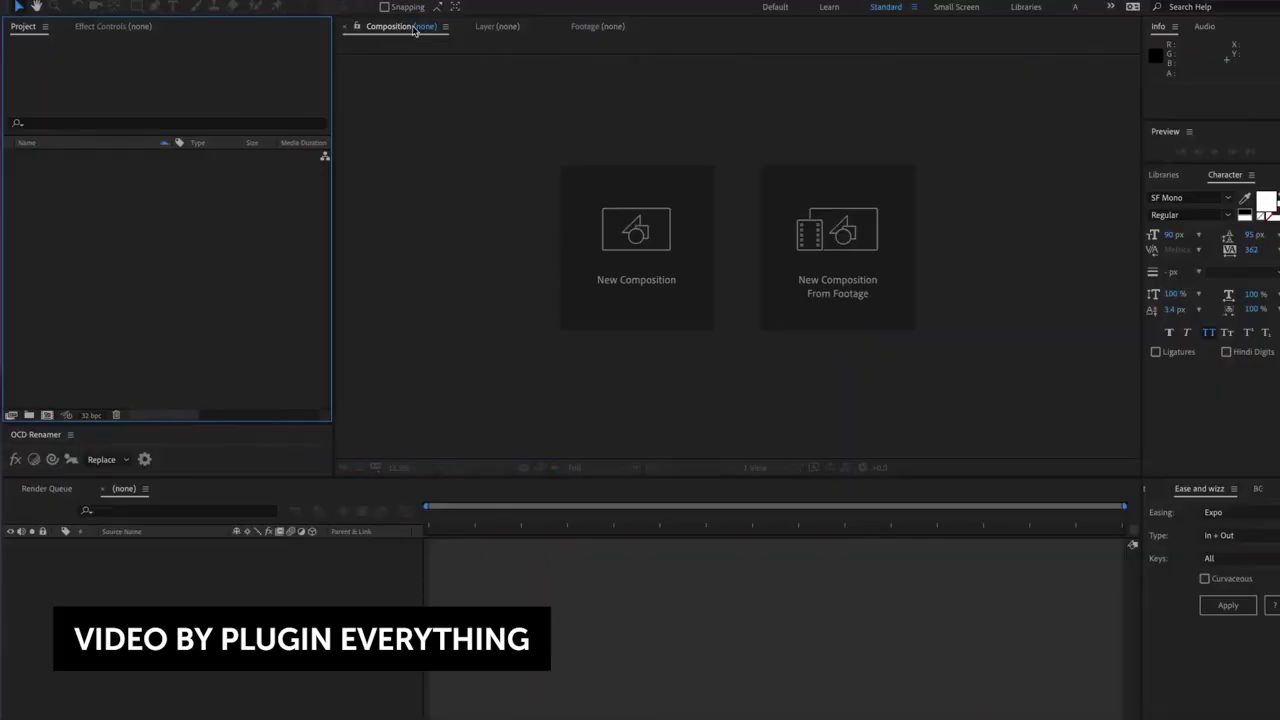
- Open the AE Benchmark script and run the benchmark
{"action": "left_click", "coordinate": [440, 2]}
{"action": "mouse_move", "coordinate": [500, 48]}
{"action": "left_click", "coordinate": [738, 48]}
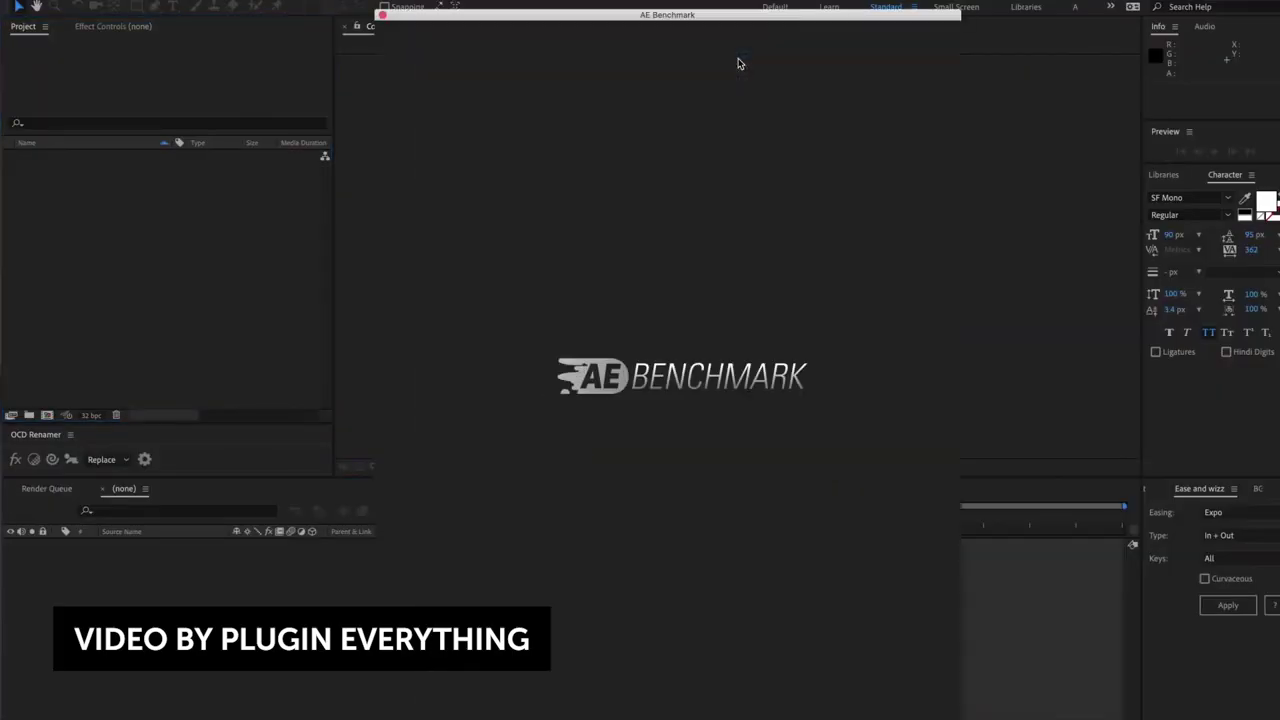
{"action": "left_click", "coordinate": [688, 373]}
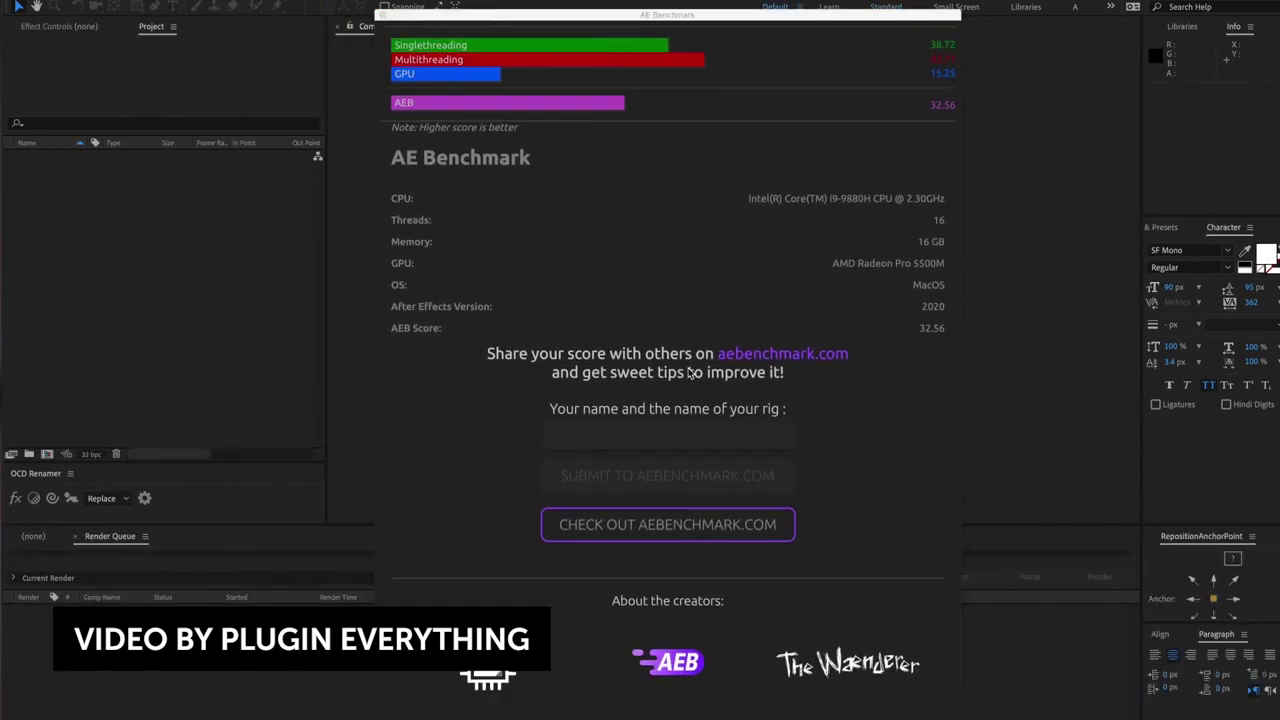
- Submit the score to aebenchmark.com under the rig name "worlds fastest macbook" and look through the AEB Scoreboard
{"action": "left_click", "coordinate": [677, 444]}
{"action": "type", "text": "worlds fastest mach"}
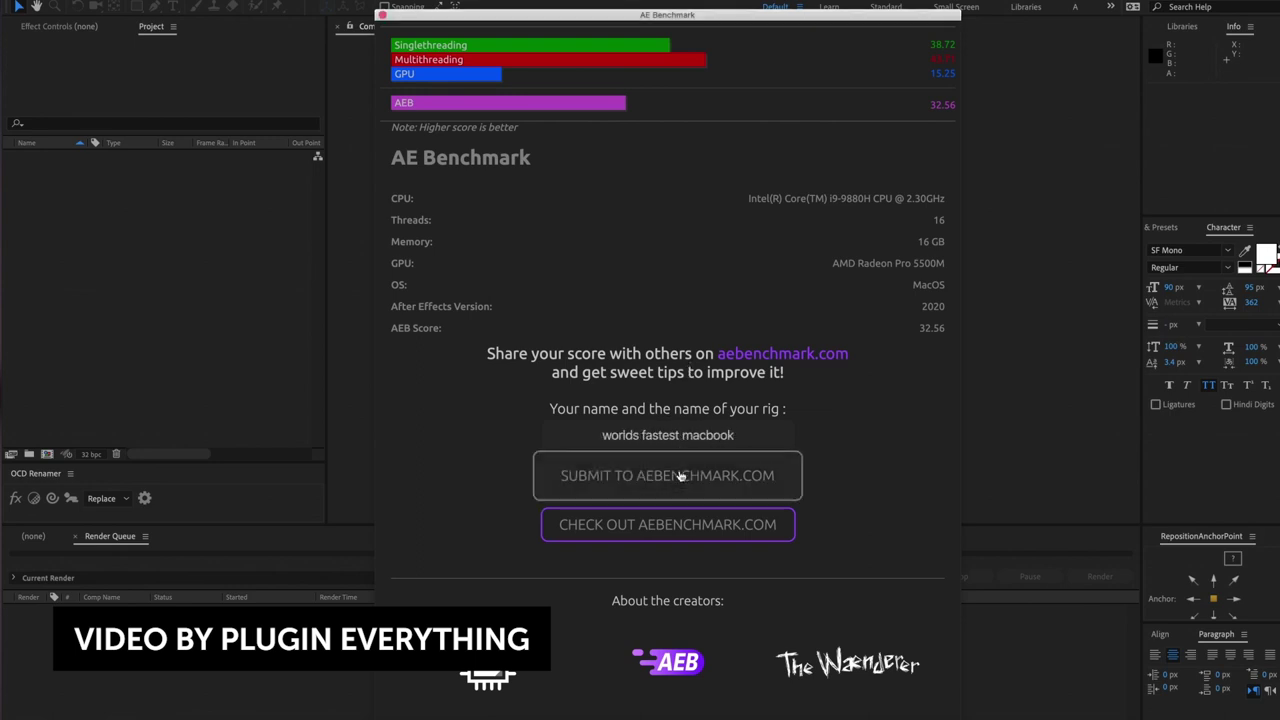
{"action": "left_click", "coordinate": [680, 476]}
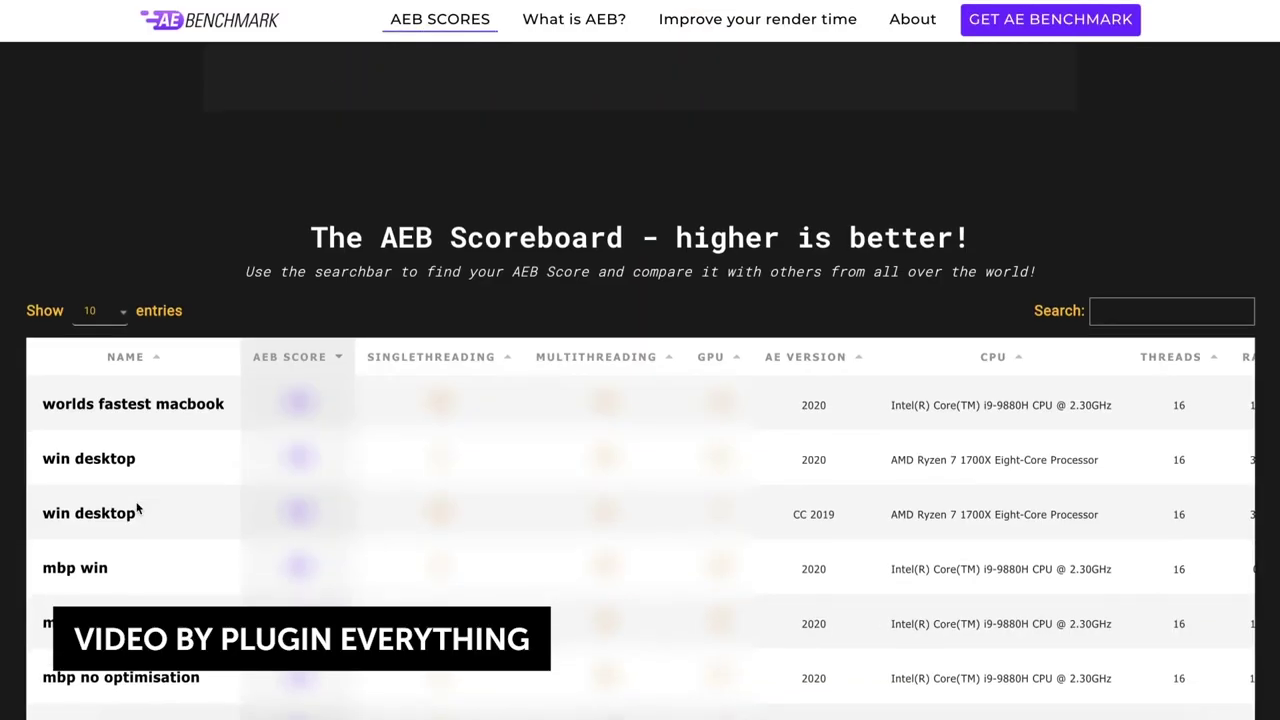
{"action": "scroll", "coordinate": [137, 509], "scroll_direction": "down", "scroll_amount": 2}
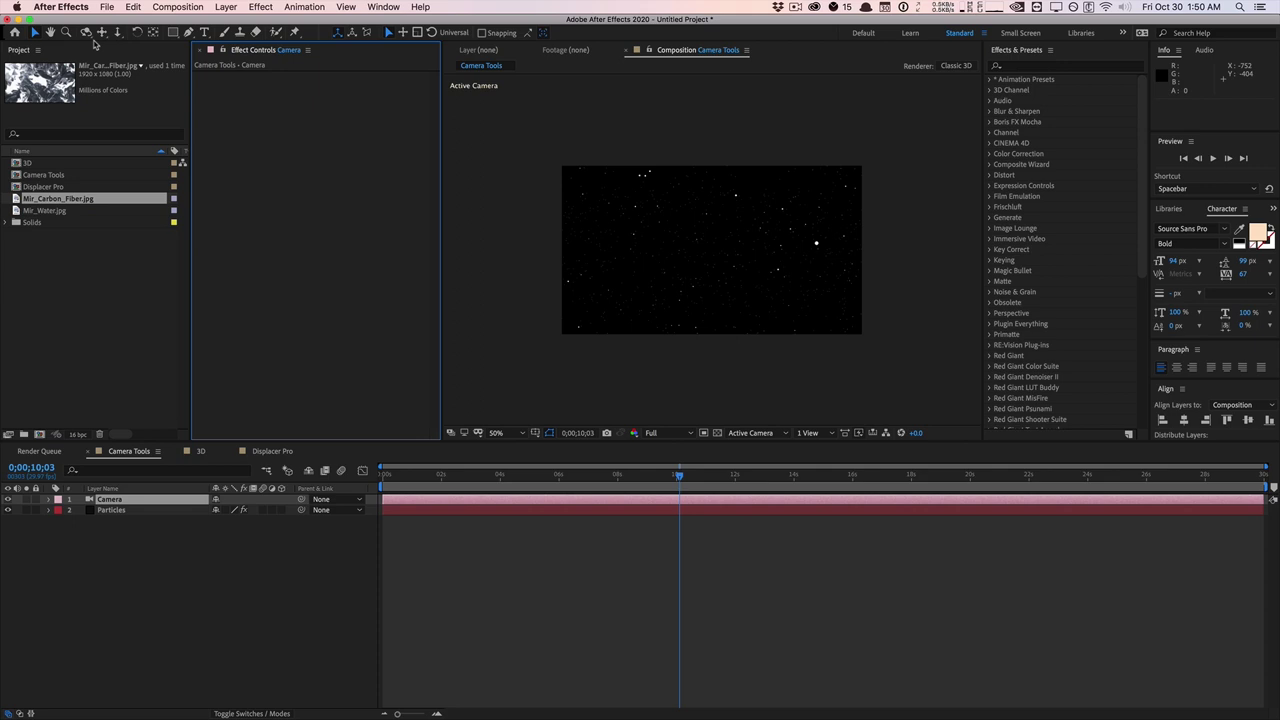
- Orbit the camera around the particle field in the Camera Tools composition
{"action": "left_click", "coordinate": [88, 33]}
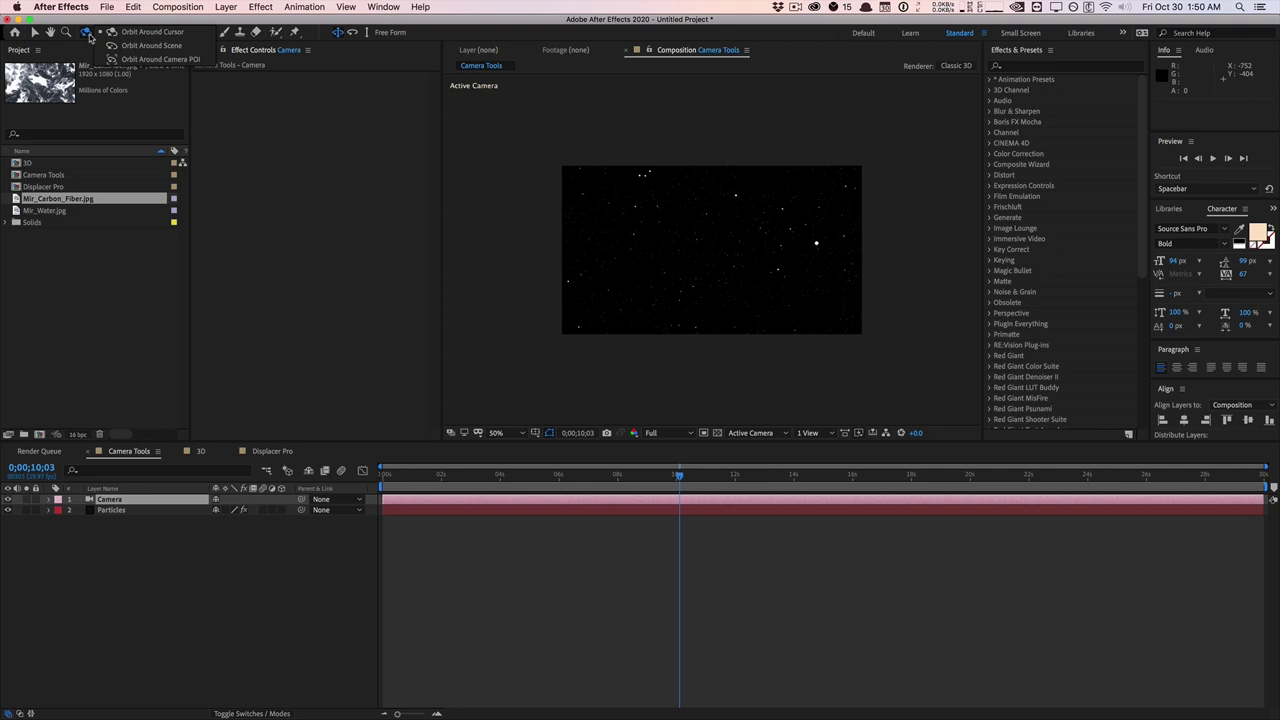
{"action": "left_click", "coordinate": [94, 47]}
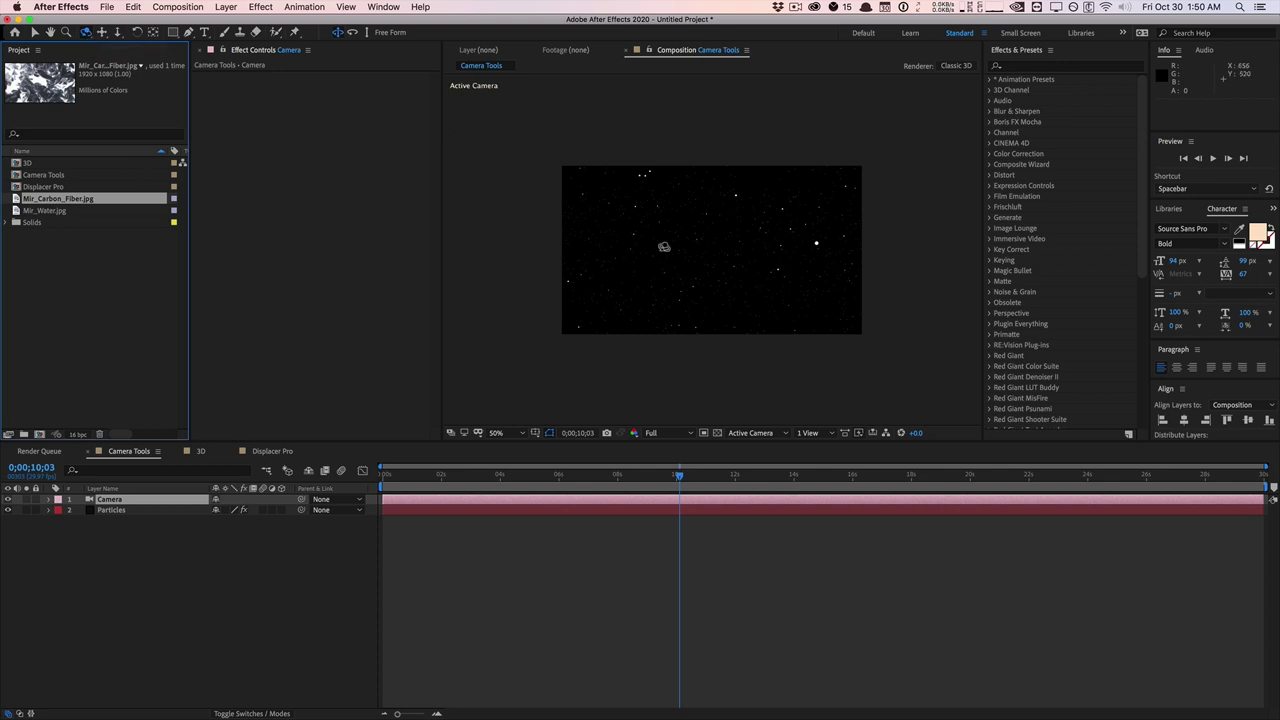
{"action": "key", "text": "c"}
{"action": "key", "text": "c"}
{"action": "left_click_drag", "start_coordinate": [707, 245], "coordinate": [711, 249]}
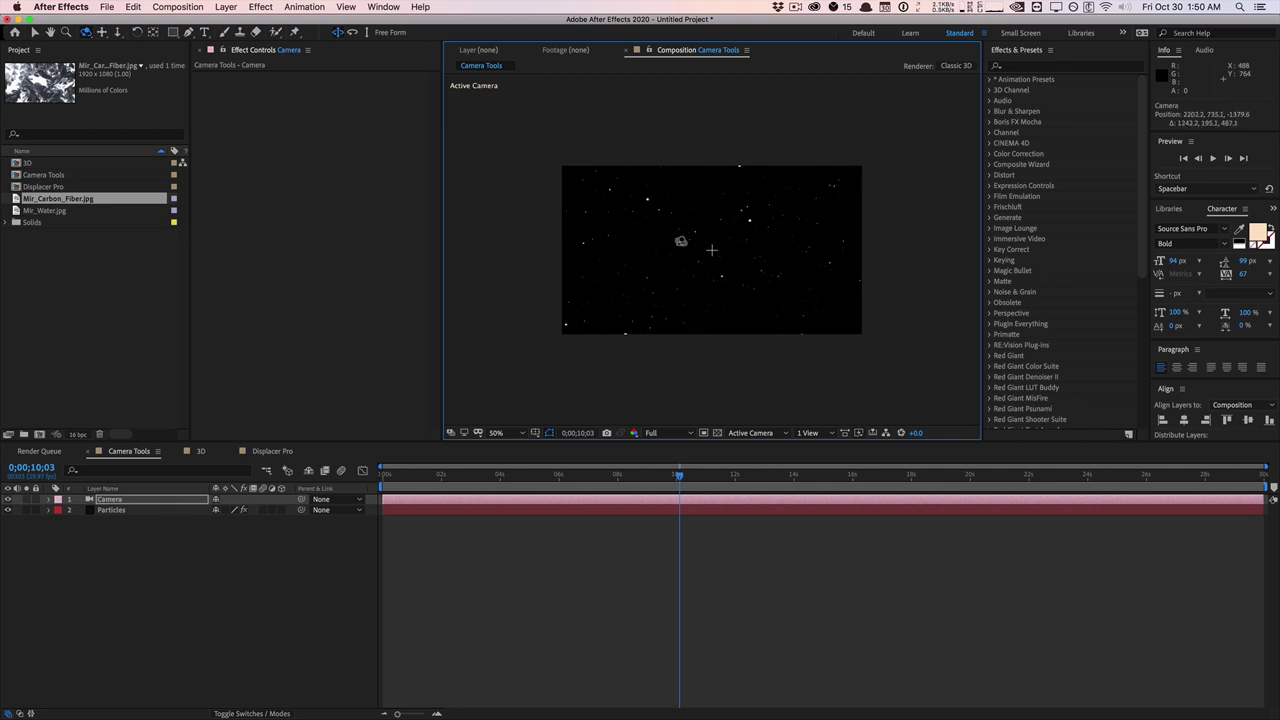
{"action": "left_click_drag", "start_coordinate": [687, 242], "coordinate": [728, 252]}
- Try panning the camera sideways across the particle field, and dolly it toward the particles
{"action": "key", "text": "c"}
{"action": "left_click_drag", "start_coordinate": [100, 32], "coordinate": [117, 47]}
{"action": "left_click_drag", "start_coordinate": [627, 222], "coordinate": [638, 224]}
{"action": "left_click_drag", "start_coordinate": [101, 32], "coordinate": [193, 45]}
{"action": "left_click_drag", "start_coordinate": [640, 260], "coordinate": [703, 260]}
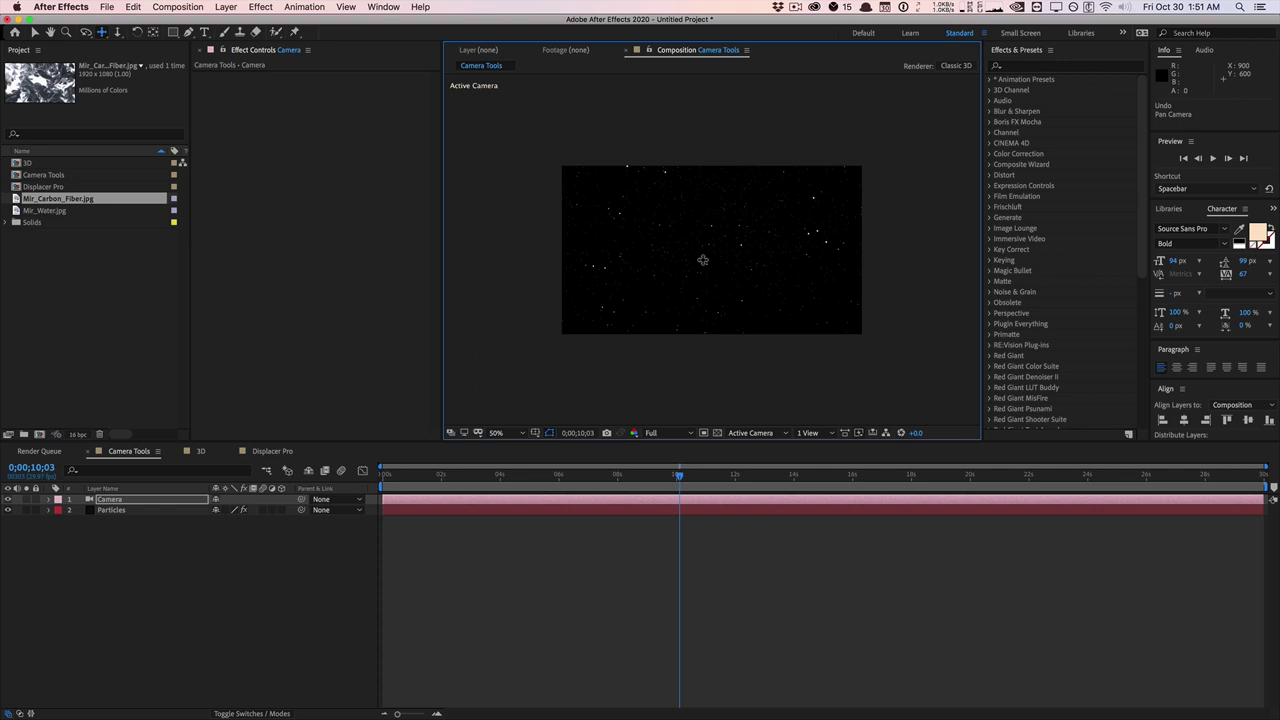
{"action": "left_click_drag", "start_coordinate": [595, 256], "coordinate": [668, 257]}
{"action": "left_click_drag", "start_coordinate": [118, 38], "coordinate": [156, 38]}
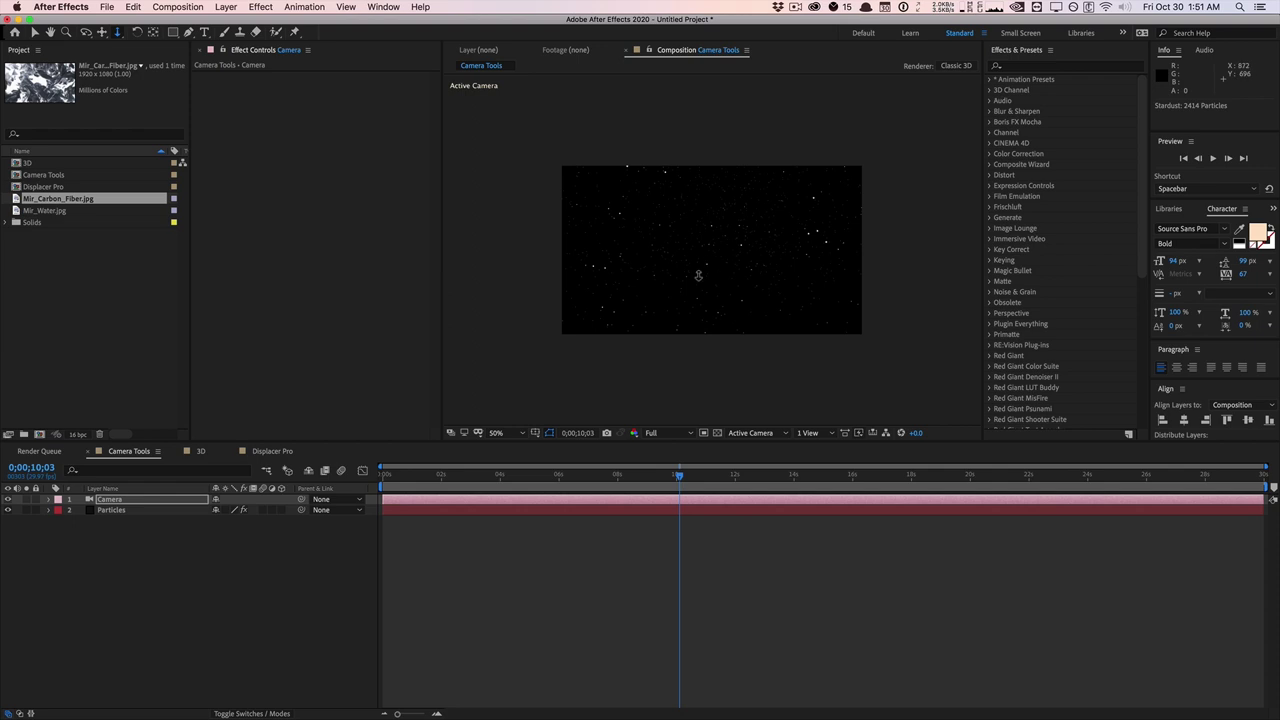
{"action": "mouse_move", "coordinate": [696, 279]}
{"action": "left_mouse_down"}
{"action": "mouse_move", "coordinate": [708, 248]}
{"action": "mouse_move", "coordinate": [708, 282]}
{"action": "left_mouse_up"}
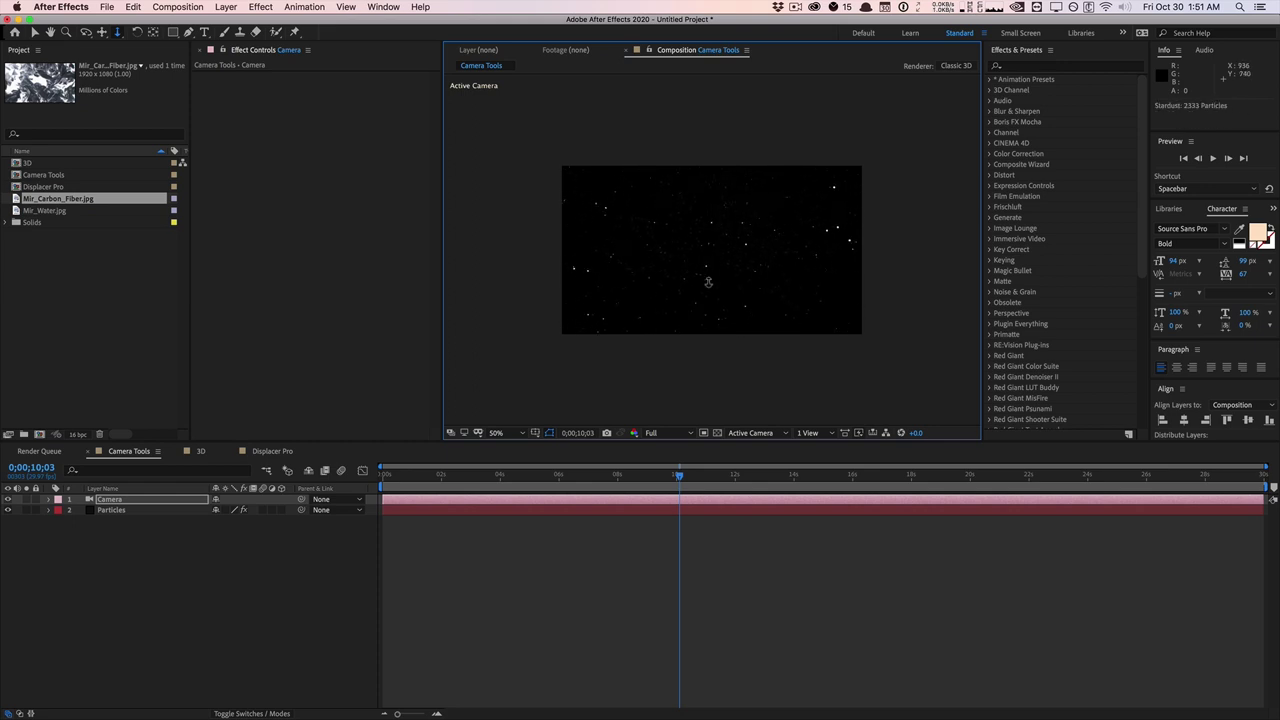
- Open the 3D composition and toggle the 3D switch of Light Gray Solid 1 off and back on
{"action": "left_click", "coordinate": [200, 453]}
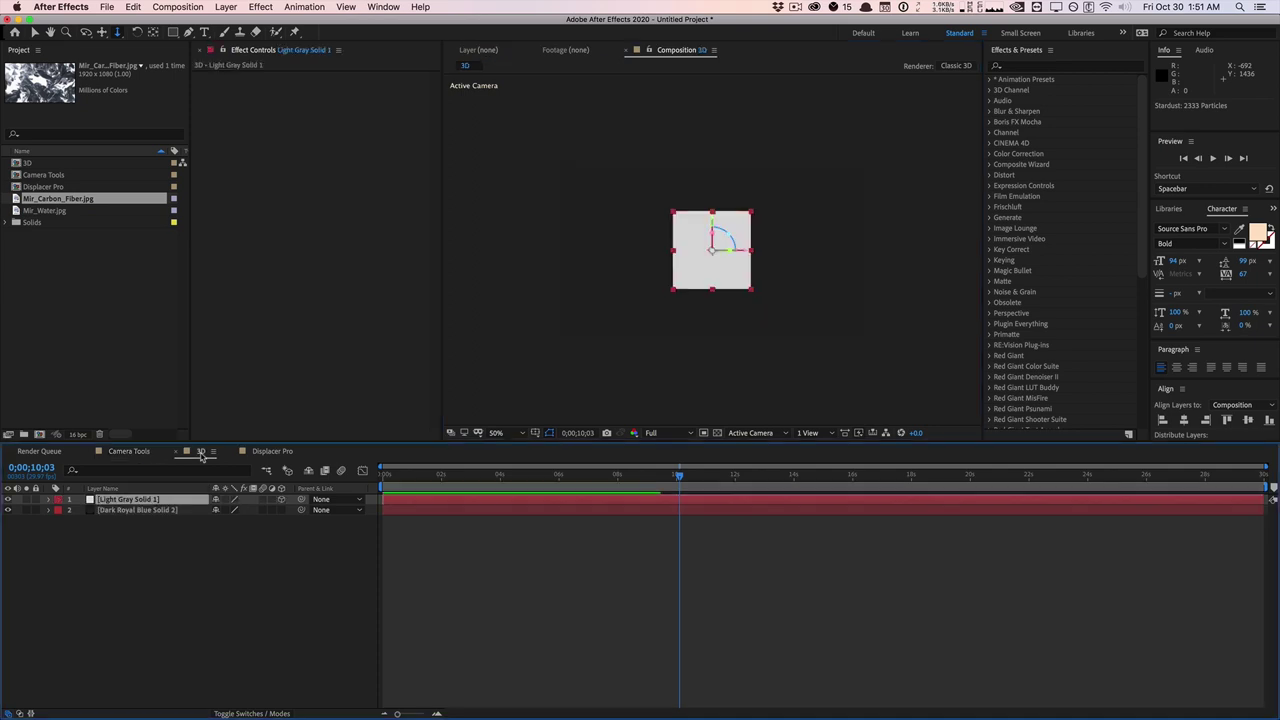
{"action": "left_click", "coordinate": [280, 500]}
{"action": "left_click", "coordinate": [281, 500]}
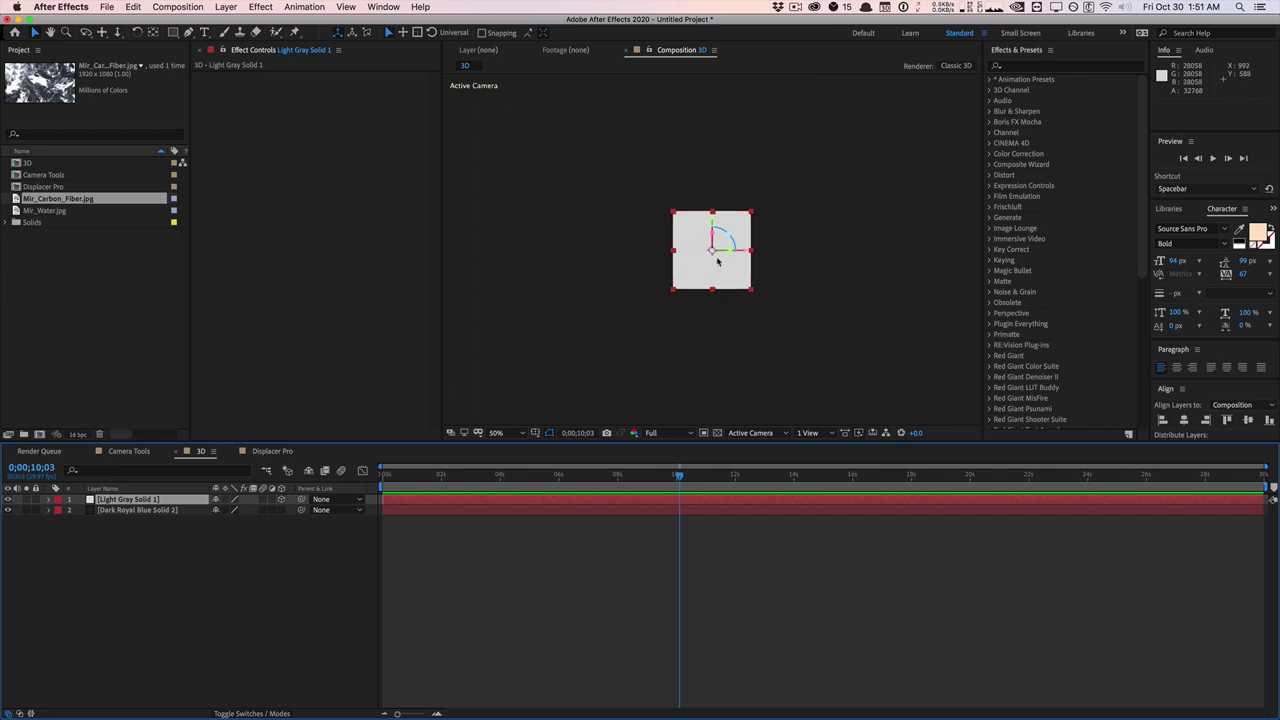
- Try transforming Light Gray Solid 1 with its 3D gizmo, including a tilt of about -33° around X, and undo each change
{"action": "scroll", "coordinate": [717, 260], "scroll_direction": "down", "scroll_amount": 2}
{"action": "scroll", "coordinate": [718, 260], "scroll_direction": "up", "scroll_amount": 4}
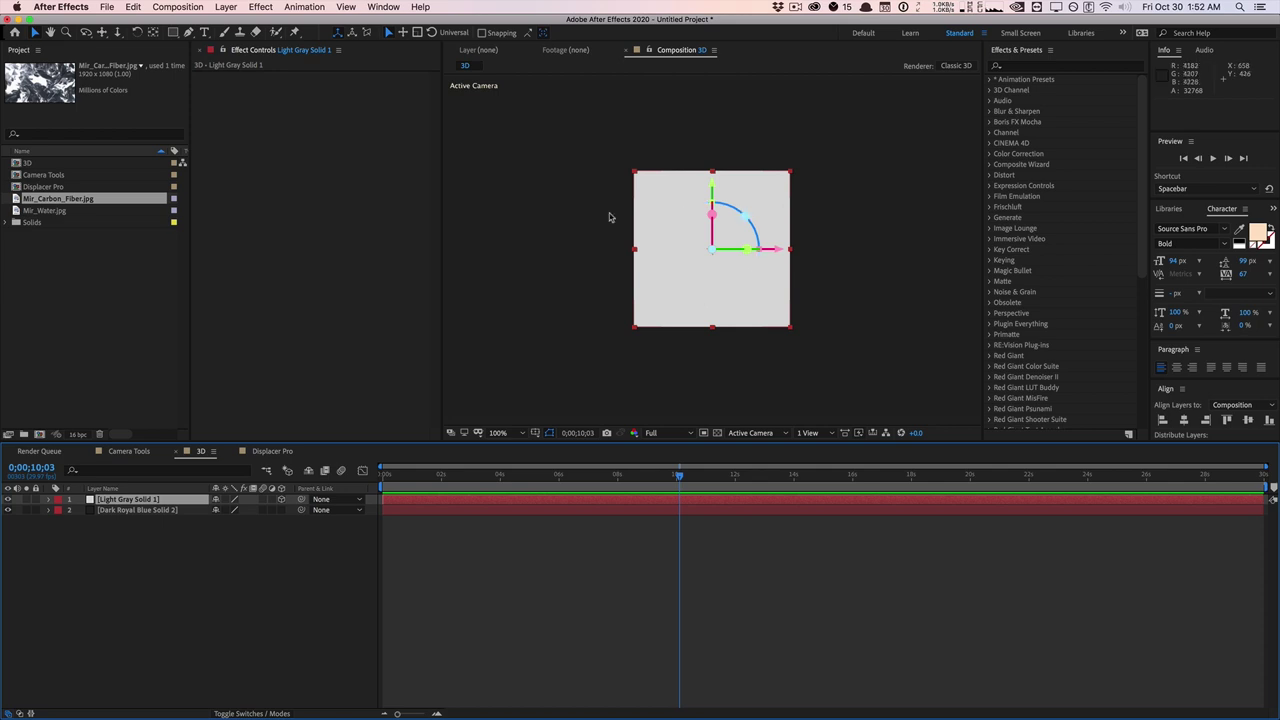
{"action": "left_click_drag", "start_coordinate": [744, 214], "coordinate": [712, 250]}
{"action": "key", "text": "super+z"}
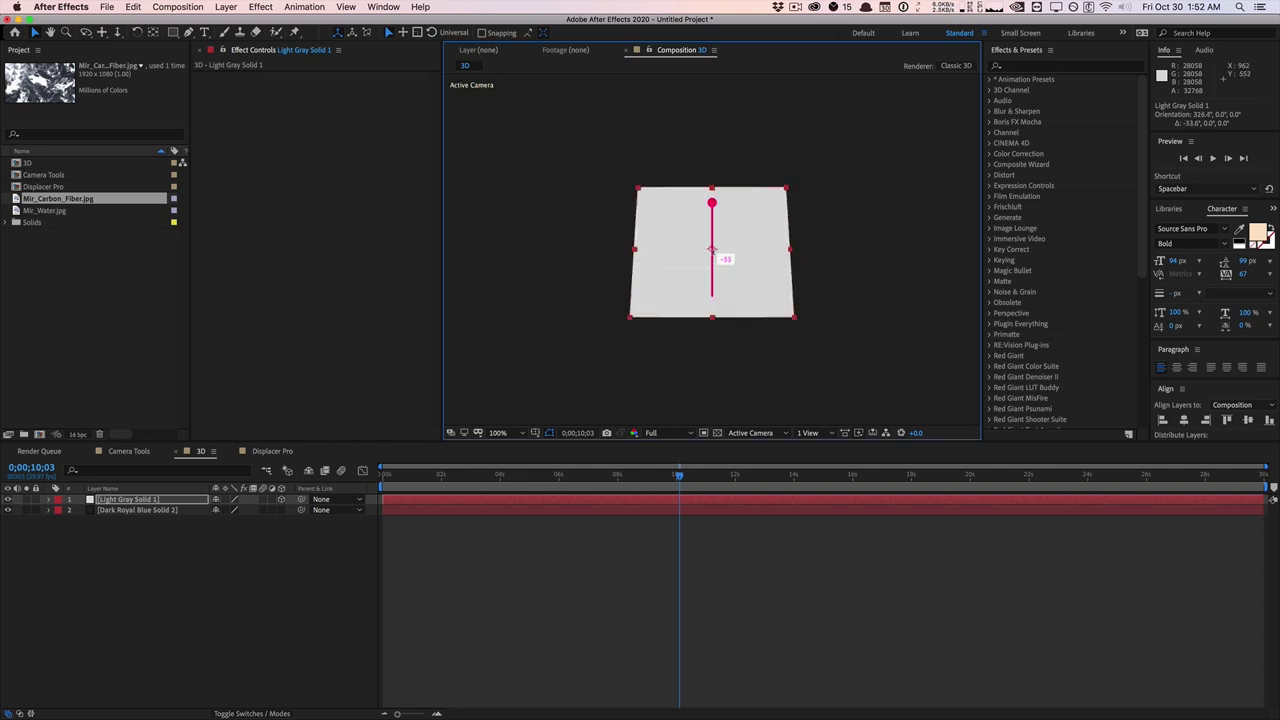
{"action": "left_click_drag", "start_coordinate": [711, 250], "coordinate": [711, 246]}
{"action": "key", "text": "super+z"}
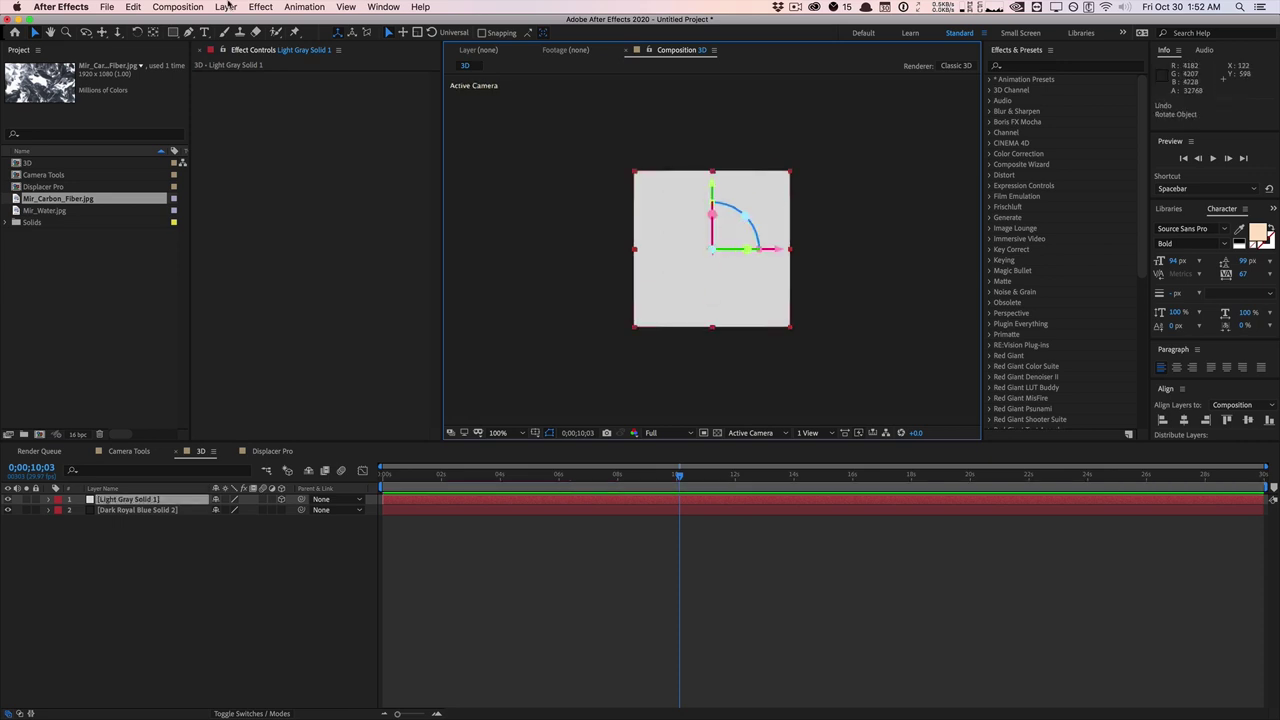
- Add a new camera layer named "Camera" to the 3D composition and orbit it to view the solid at an angle
{"action": "left_click", "coordinate": [226, 7]}
{"action": "mouse_move", "coordinate": [290, 21]}
{"action": "left_click", "coordinate": [417, 66]}
{"action": "type", "text": "Camera"}
{"action": "key", "text": "Return"}
{"action": "key", "text": "c"}
{"action": "left_click_drag", "start_coordinate": [734, 266], "coordinate": [697, 266]}
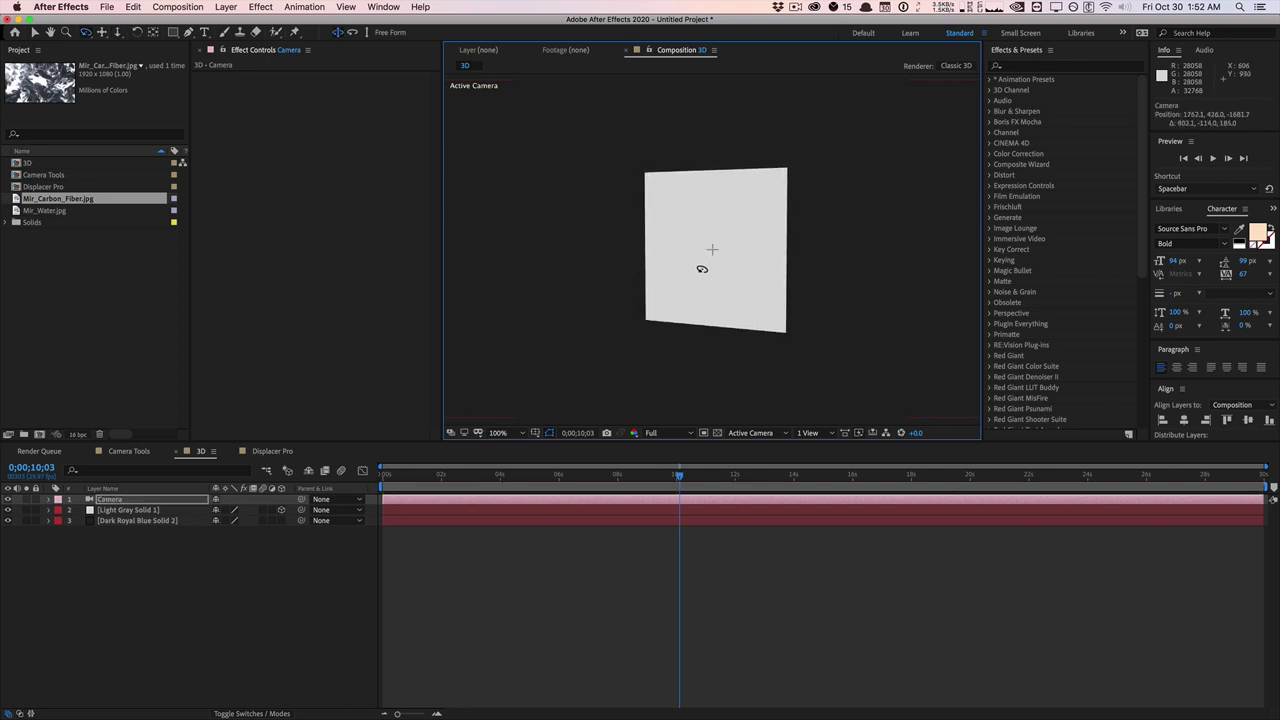
- Try moving Light Gray Solid 1 about 128 px along X and rotating it about 57° around X, undoing each change
{"action": "key", "text": "v"}
{"action": "left_click", "coordinate": [773, 272]}
{"action": "left_click_drag", "start_coordinate": [779, 251], "coordinate": [818, 254]}
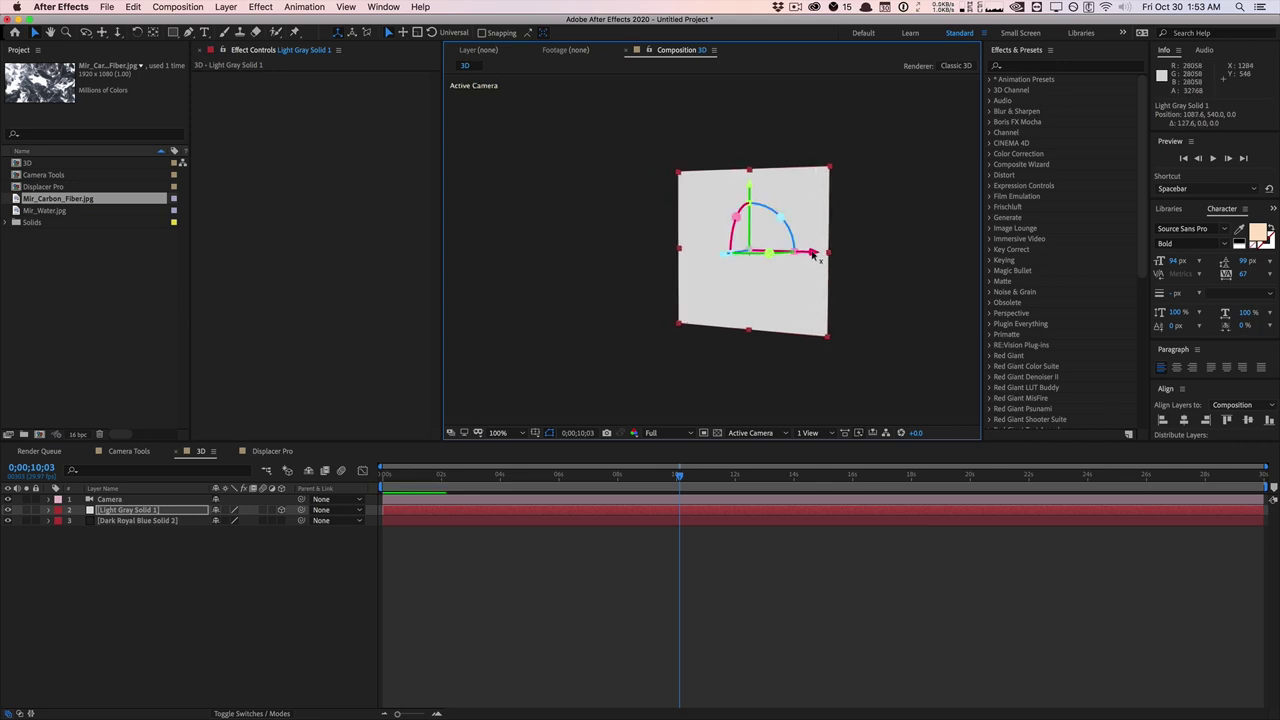
{"action": "key", "text": "super+z"}
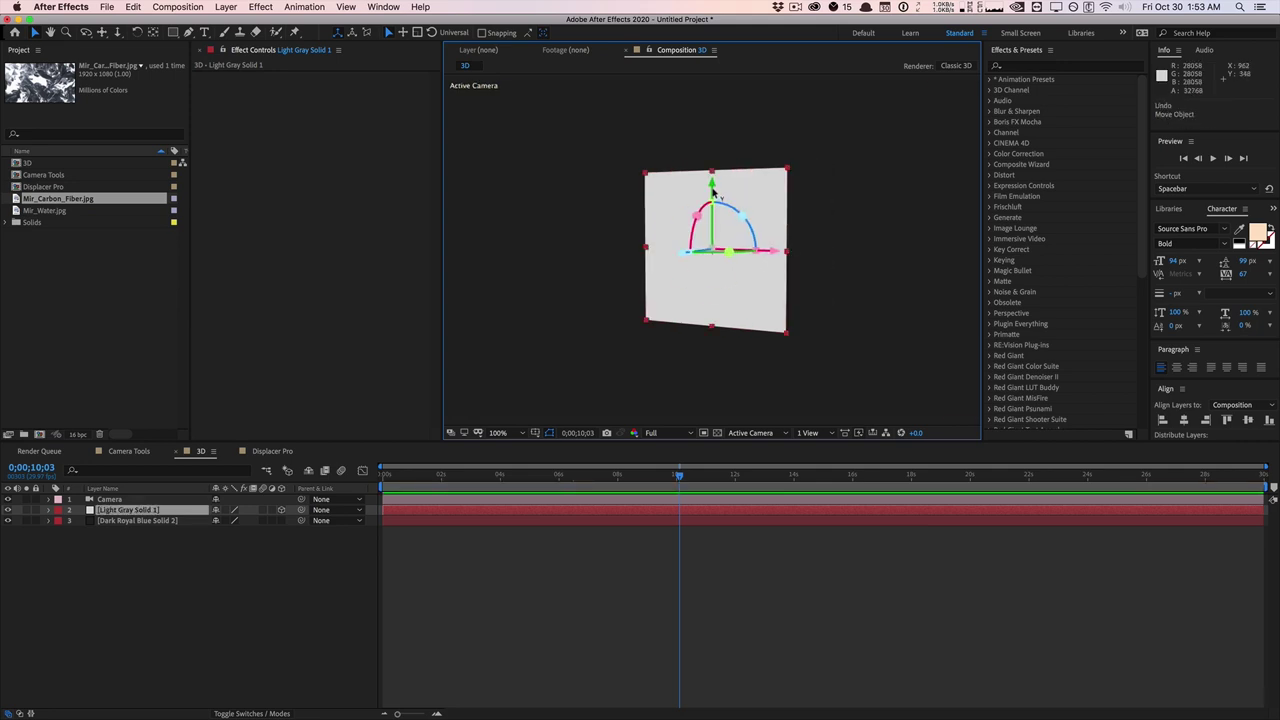
{"action": "left_click_drag", "start_coordinate": [712, 190], "coordinate": [690, 262]}
{"action": "key", "text": "super+z"}
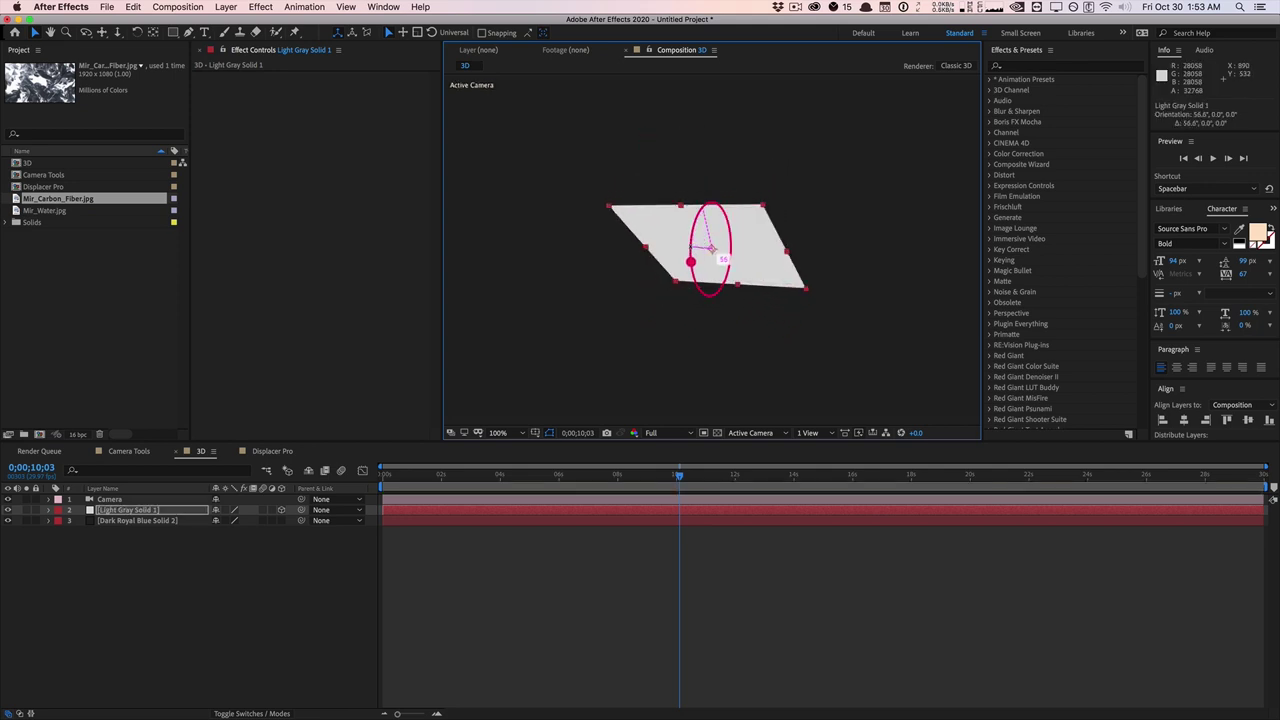
{"action": "key", "text": "super+z"}
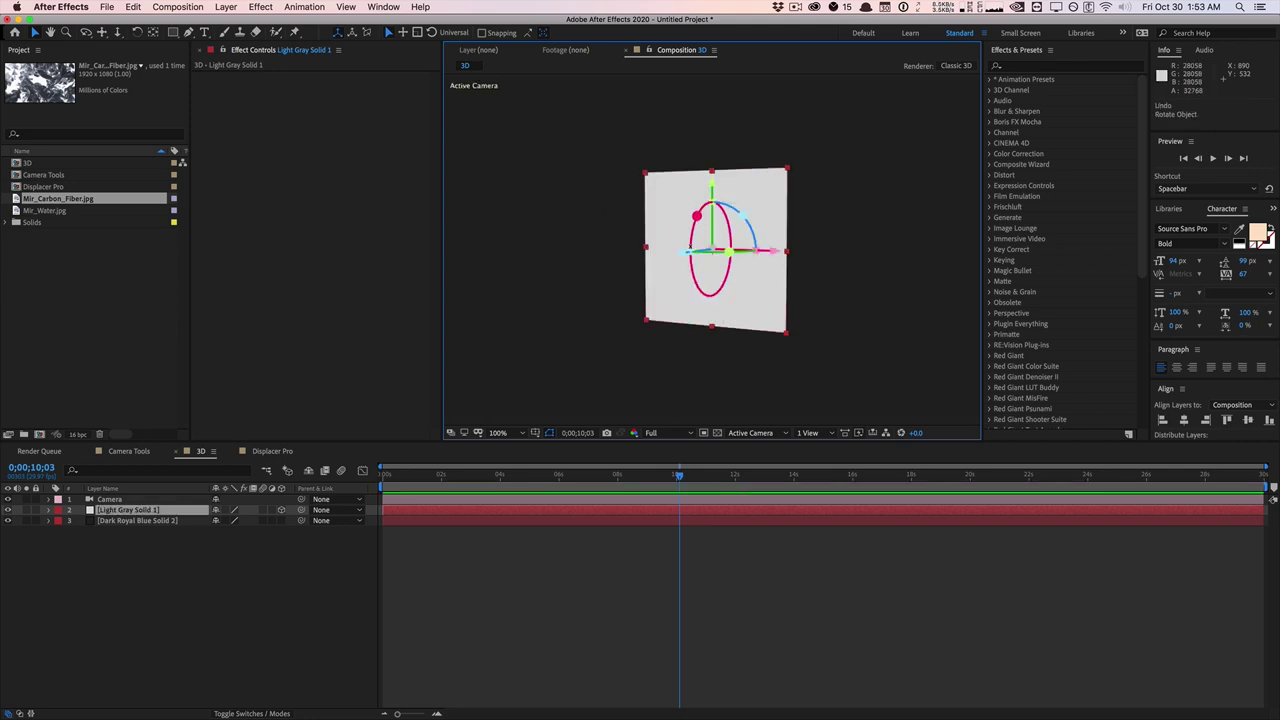
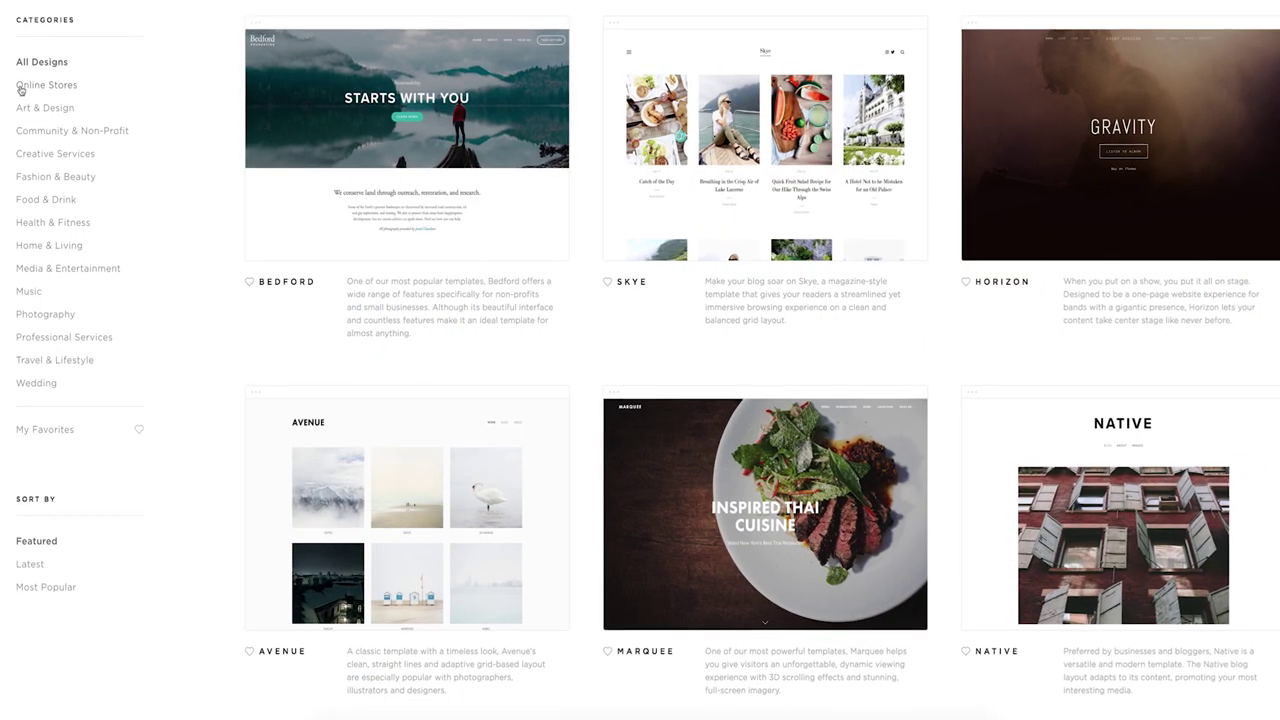
- Switch to the website template gallery and filter the designs to the Online Stores category
{"action": "left_click", "coordinate": [20, 89]}
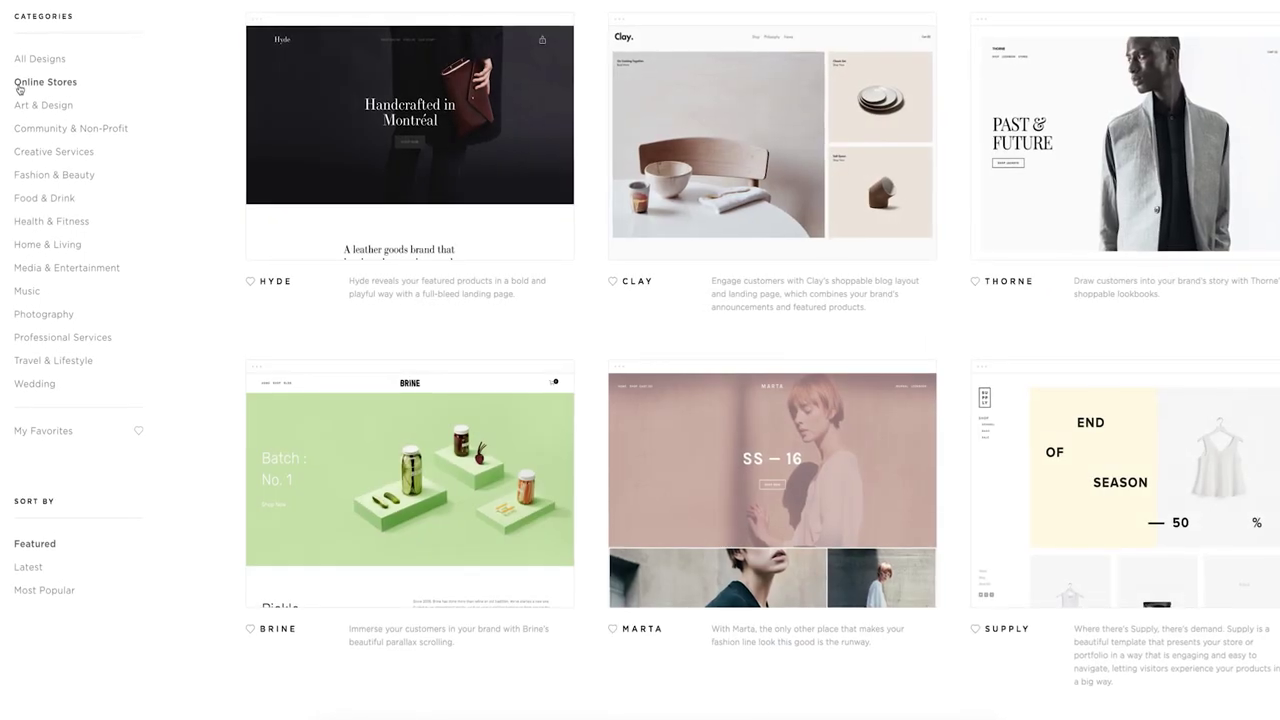
{"action": "left_click", "coordinate": [20, 105]}
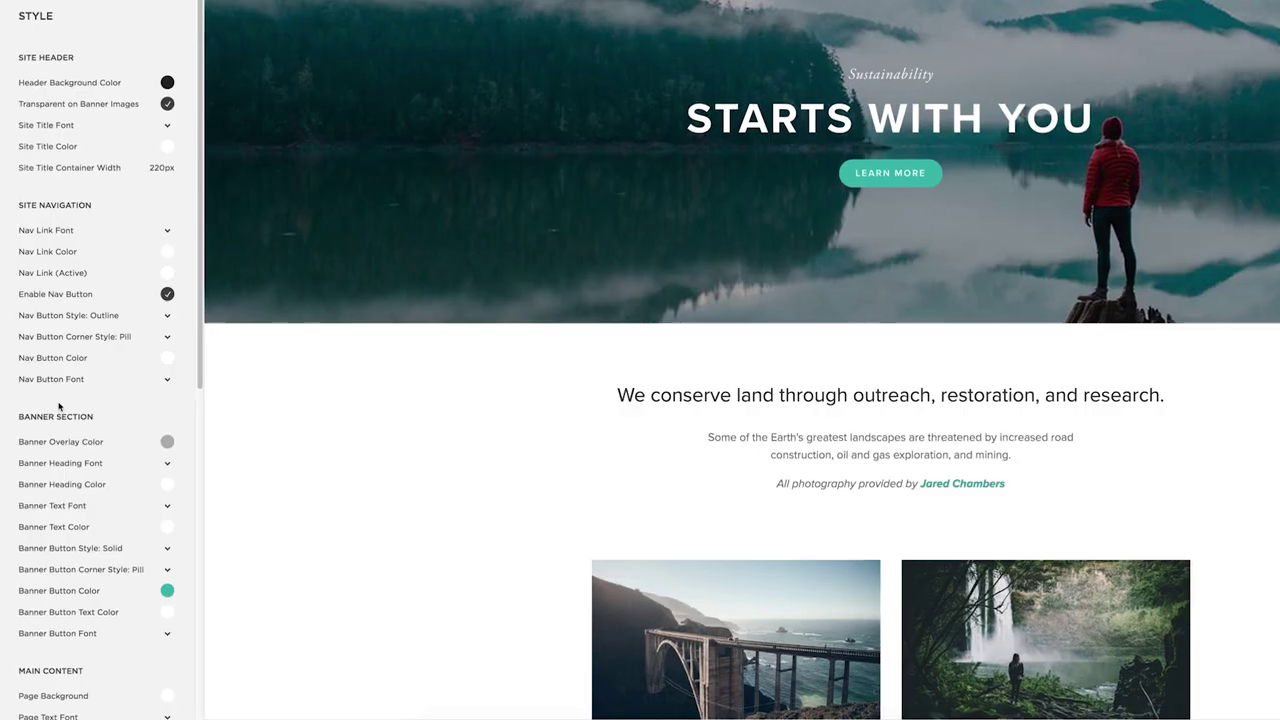
- Adjust the Banner Button Color in the website's Style settings
{"action": "scroll", "coordinate": [58, 405], "scroll_direction": "down", "scroll_amount": 5}
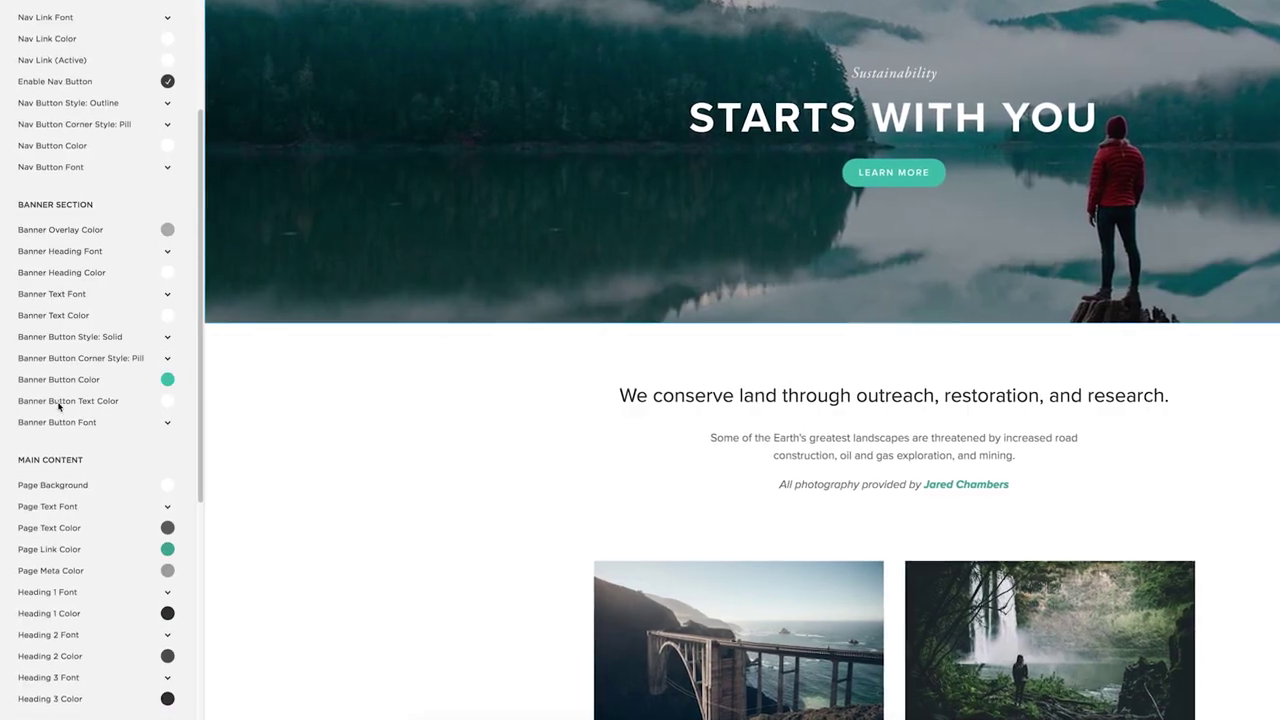
{"action": "left_click", "coordinate": [60, 379]}
{"action": "left_click_drag", "start_coordinate": [88, 294], "coordinate": [29, 380]}
{"action": "left_click", "coordinate": [190, 485]}
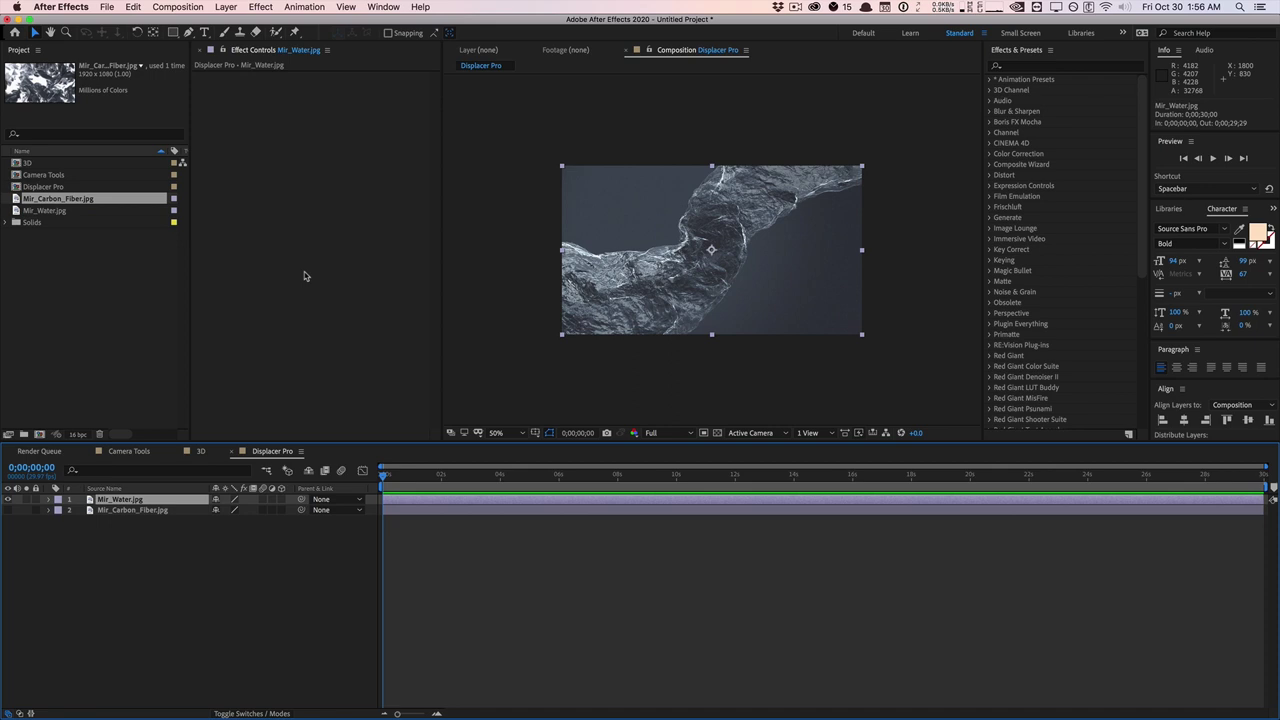
- Apply the Plugin Everything effect Displacer Pro to the Mir_Water.jpg layer in After Effects
{"action": "left_click", "coordinate": [259, 7]}
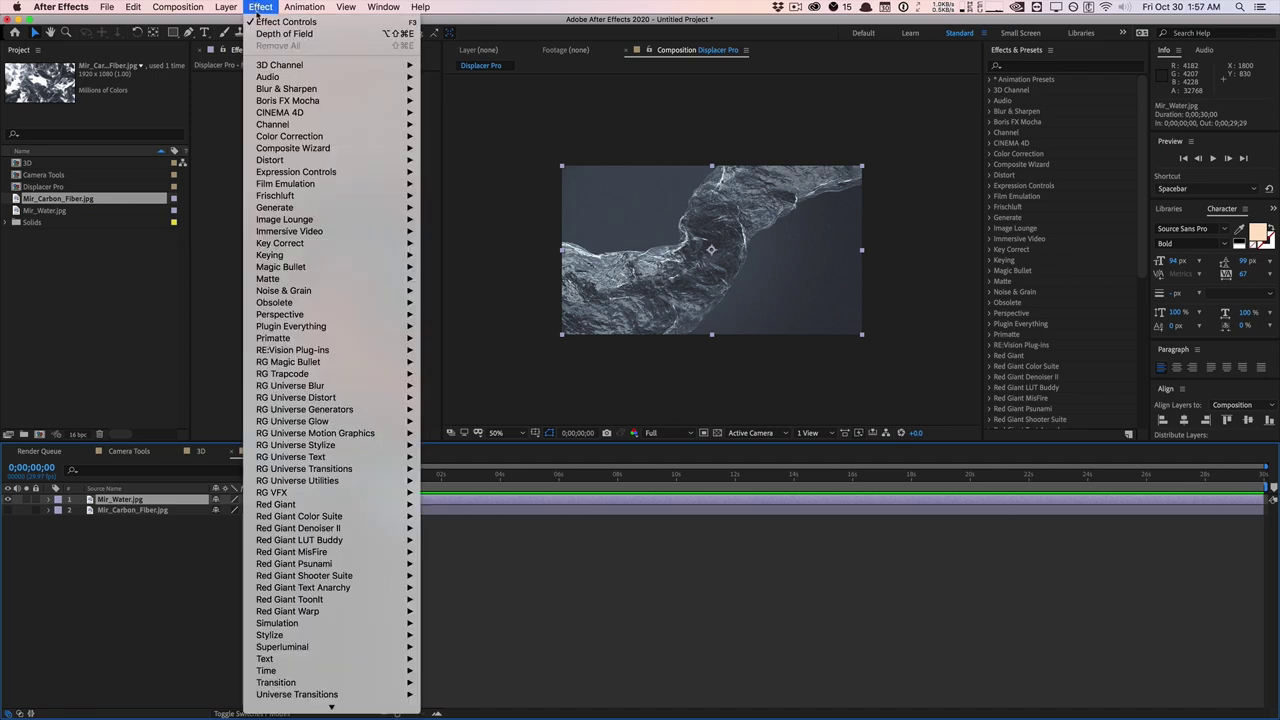
{"action": "mouse_move", "coordinate": [305, 330]}
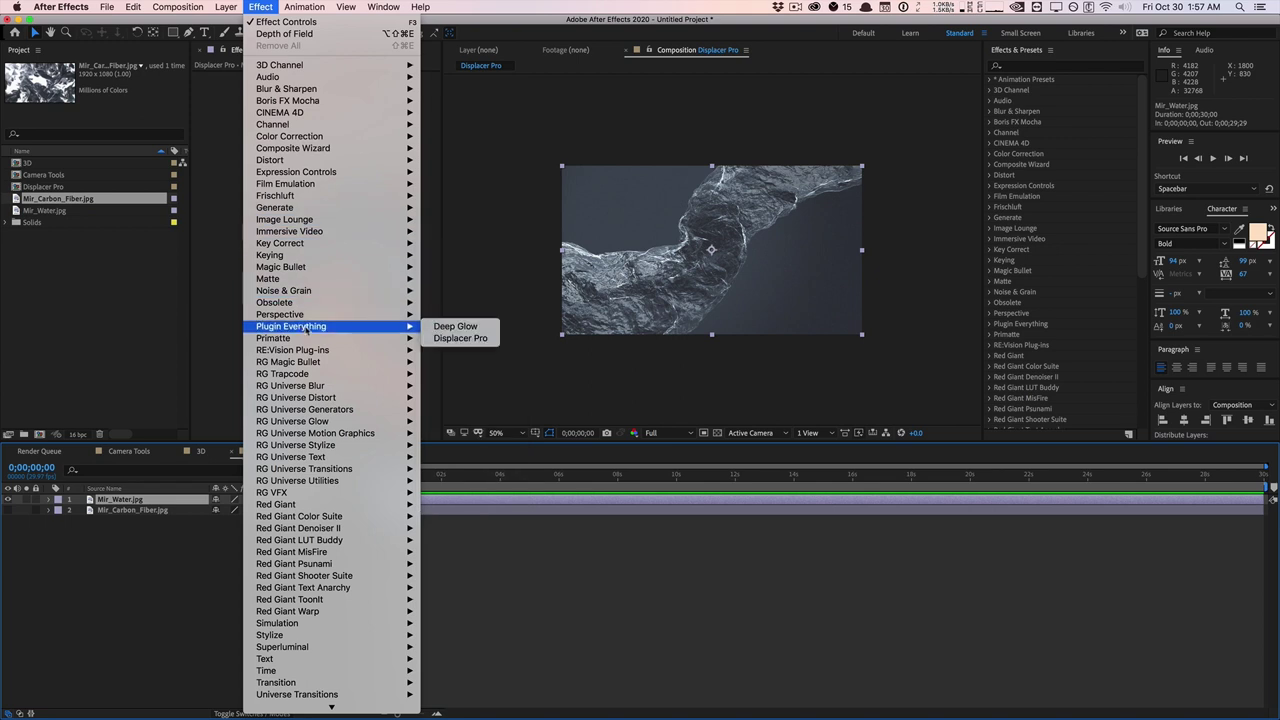
{"action": "left_click", "coordinate": [460, 339]}
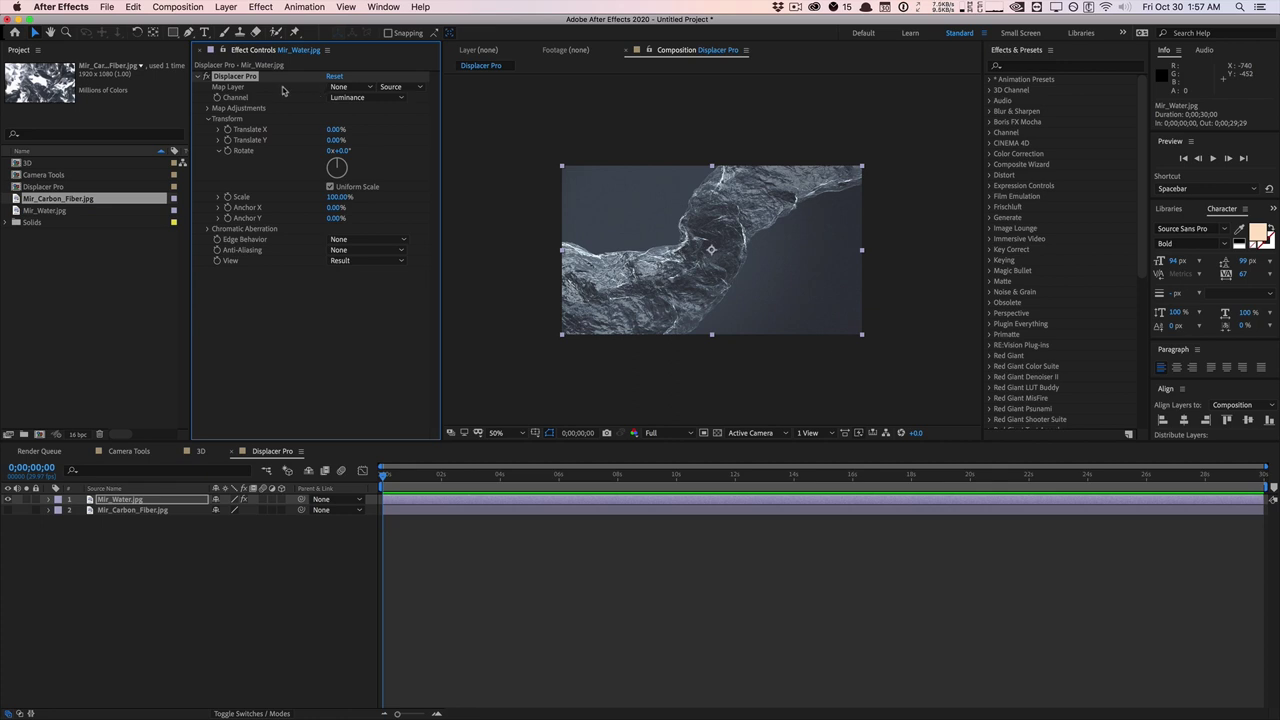
- Set Displacer Pro's transform to Translate X 34%, Rotate 27° and Scale 110%
{"action": "left_click_drag", "start_coordinate": [330, 129], "coordinate": [381, 131]}
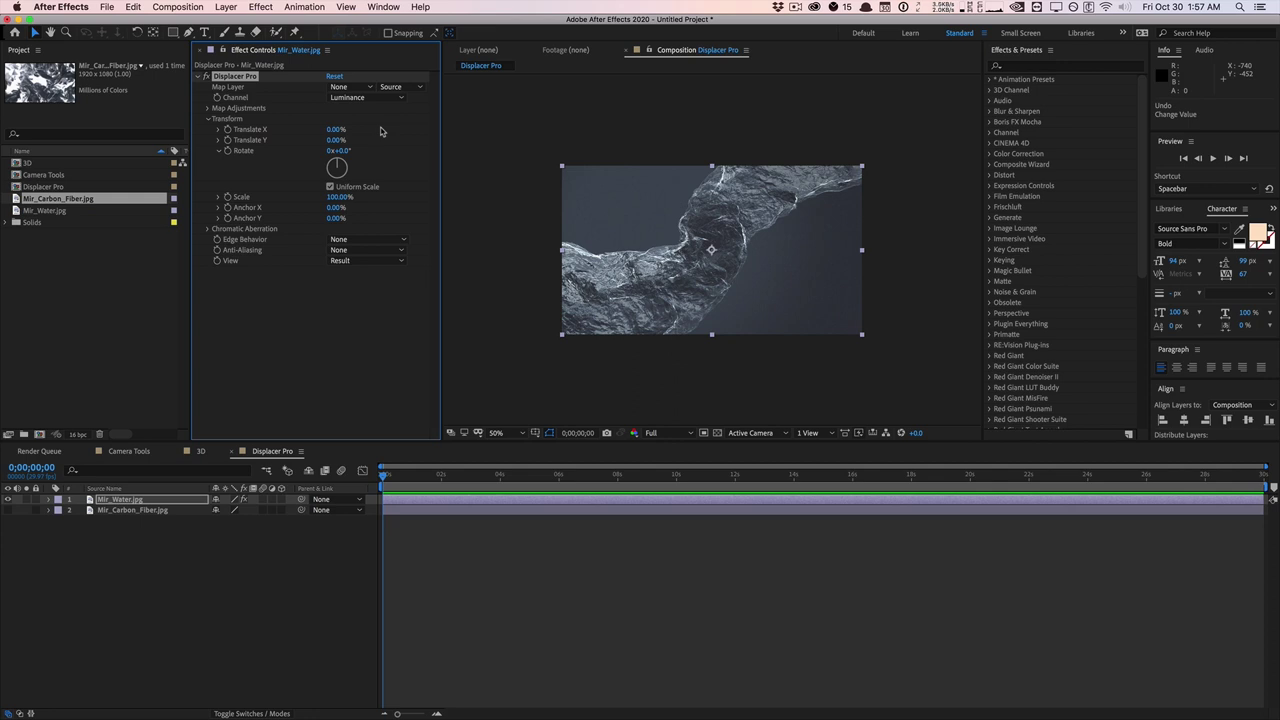
{"action": "left_click_drag", "start_coordinate": [336, 129], "coordinate": [351, 121]}
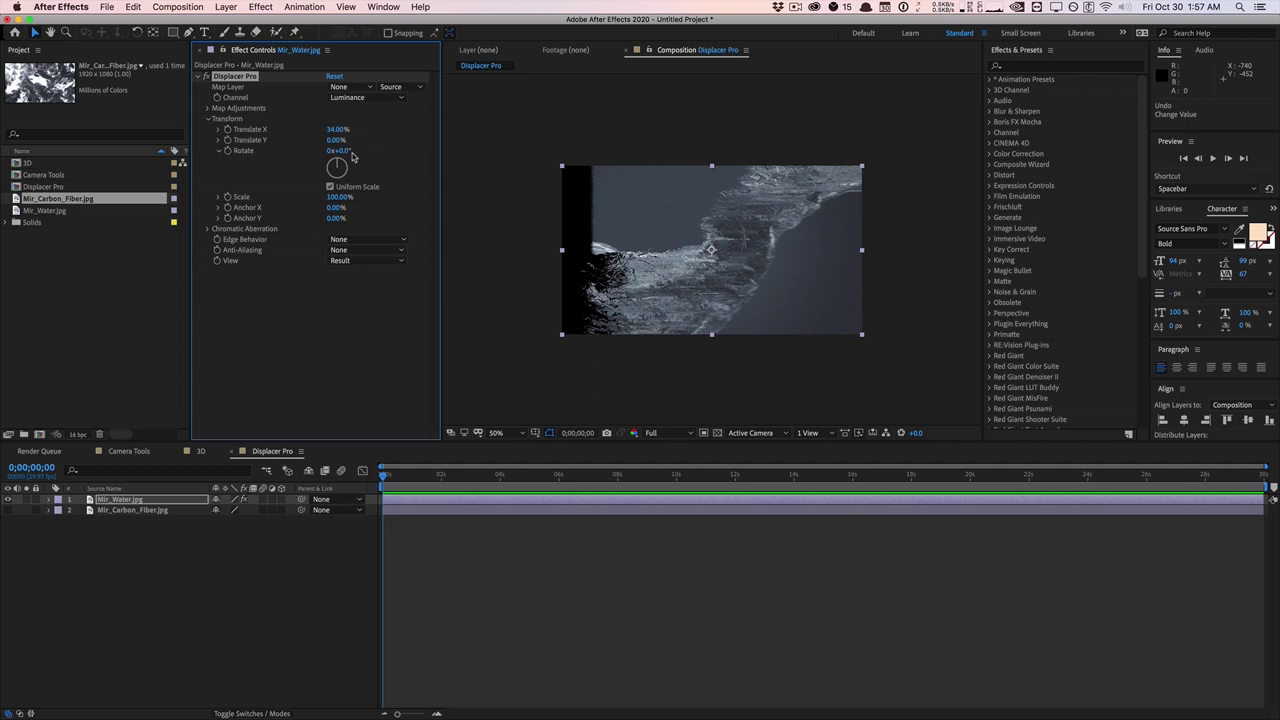
{"action": "left_click_drag", "start_coordinate": [349, 149], "coordinate": [352, 146]}
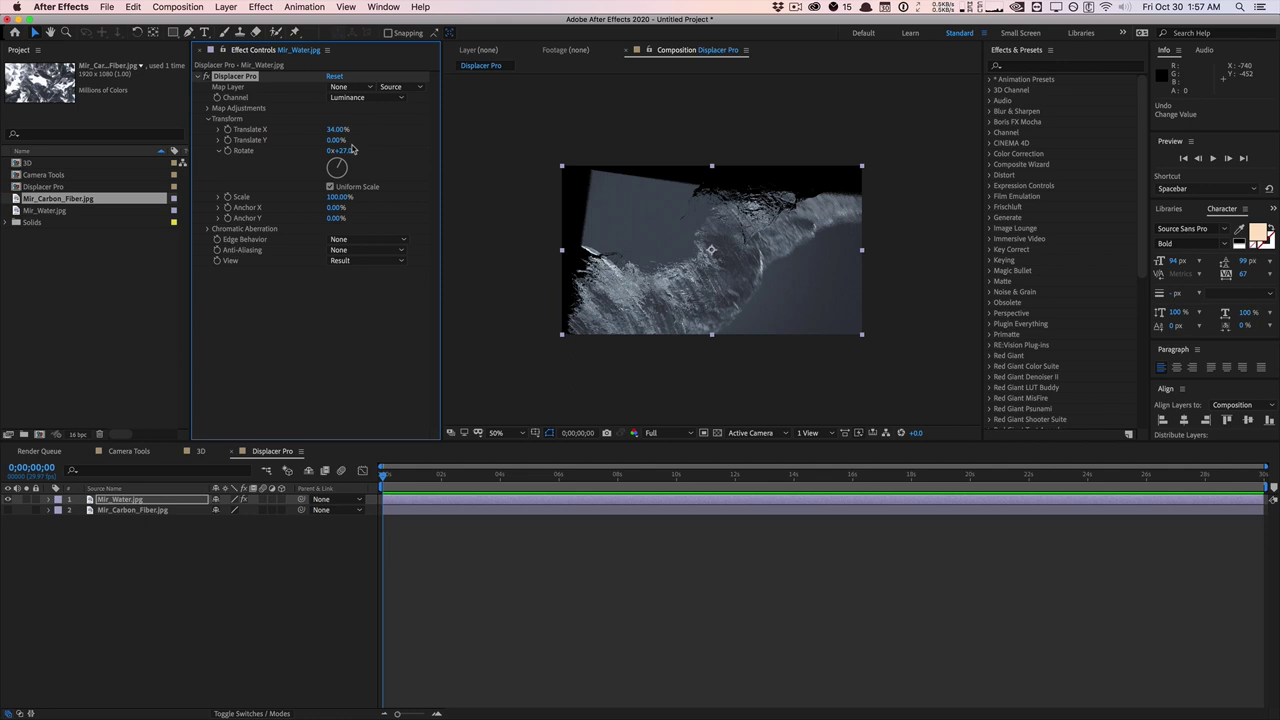
{"action": "left_click_drag", "start_coordinate": [337, 197], "coordinate": [338, 196]}
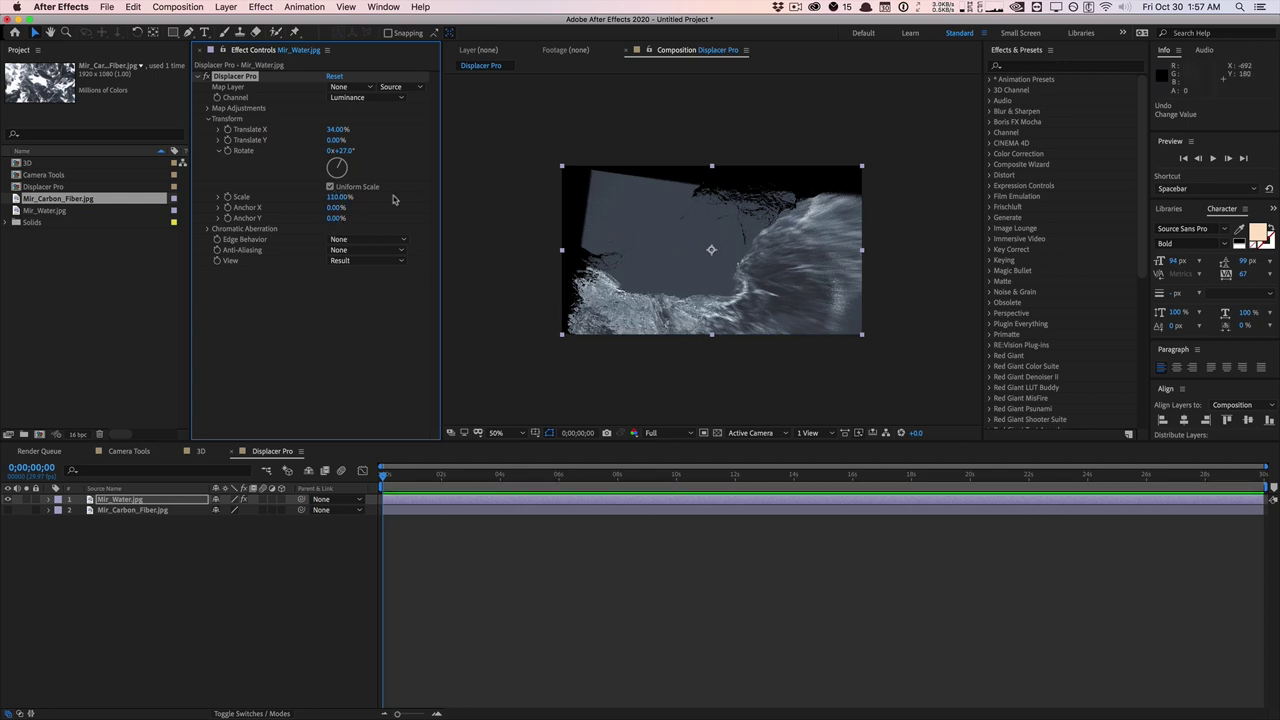
- Try the Repeat and Edge Repeat edge behaviors in Displacer Pro, and settle on Mirror Repeat
{"action": "left_click", "coordinate": [364, 240]}
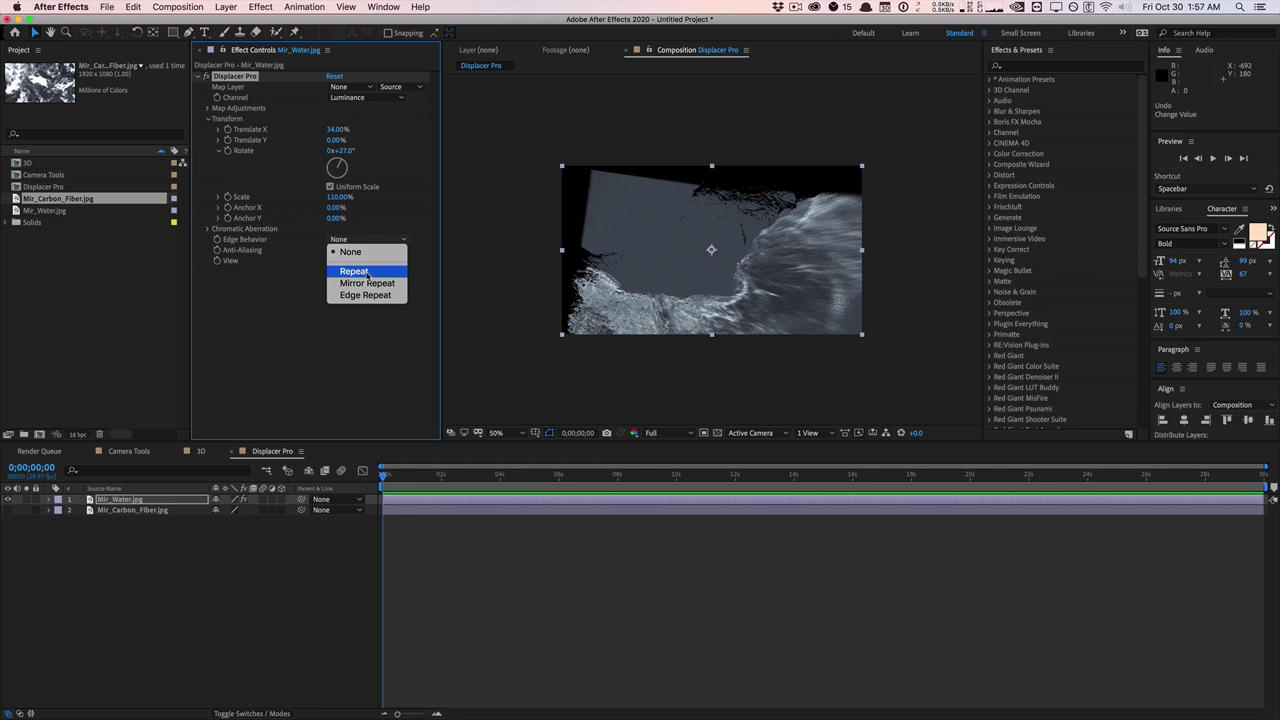
{"action": "left_click", "coordinate": [370, 256]}
{"action": "left_click", "coordinate": [370, 242]}
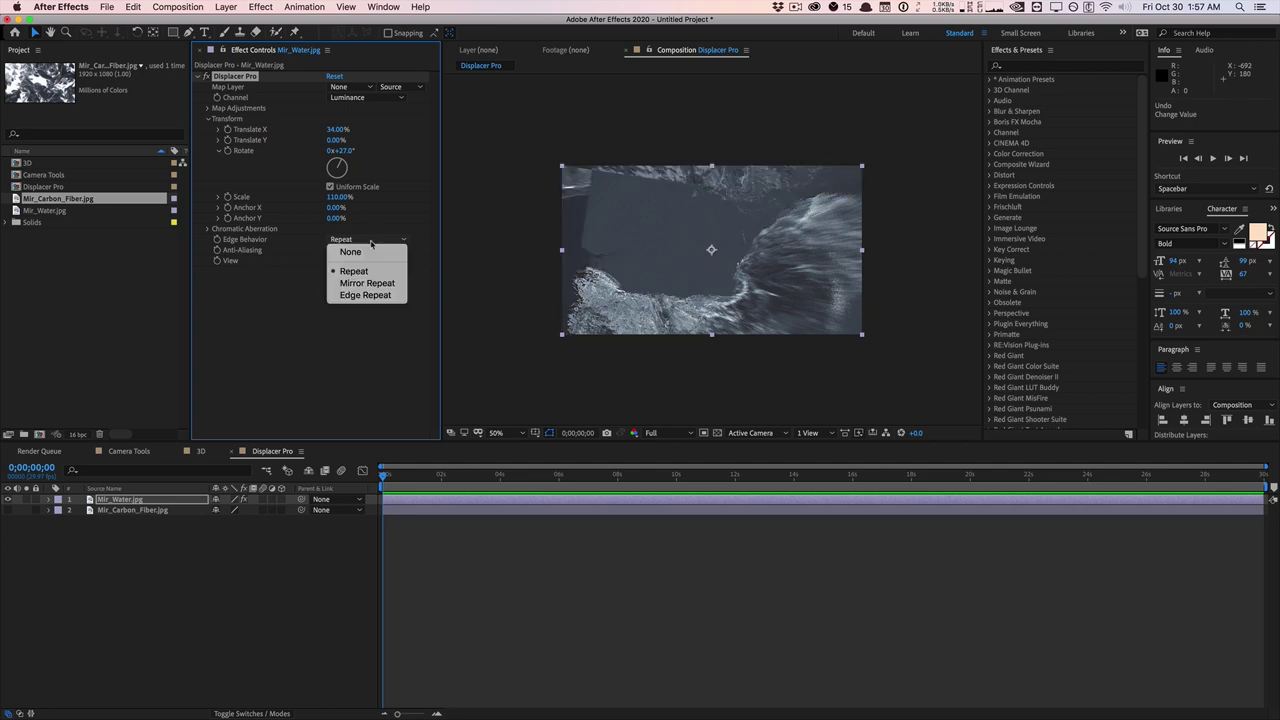
{"action": "left_click", "coordinate": [367, 283]}
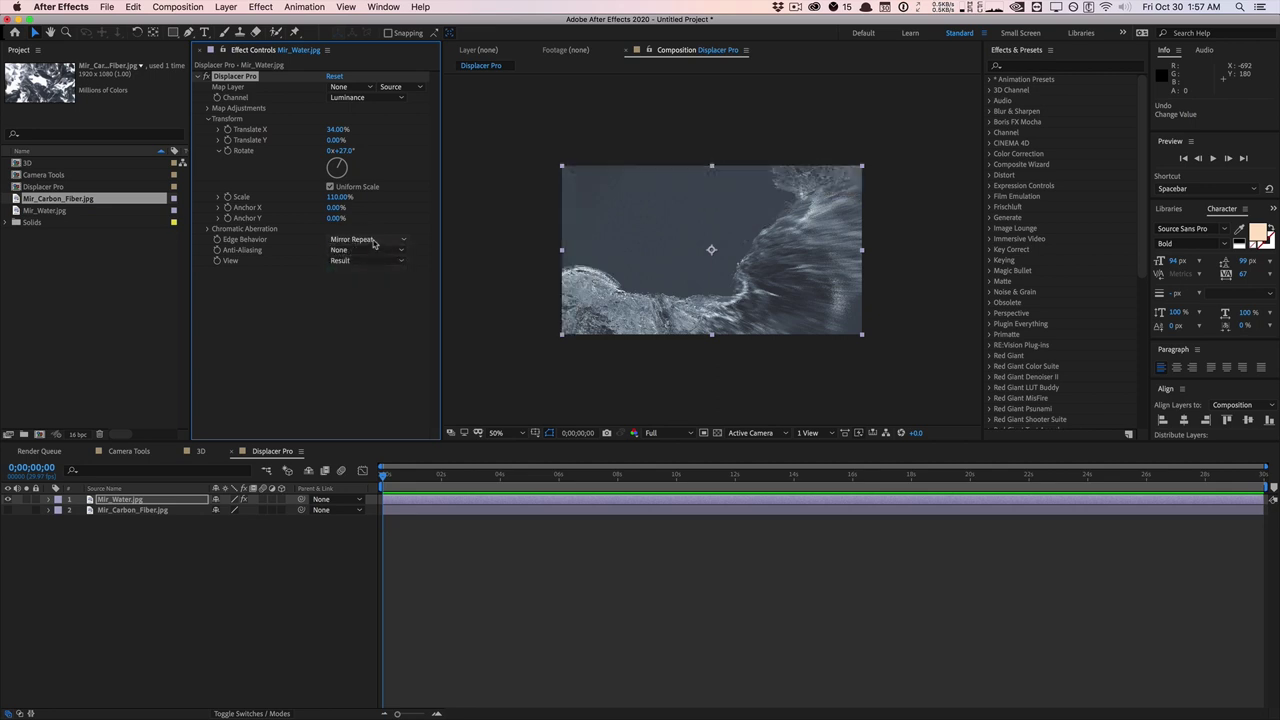
{"action": "left_click", "coordinate": [373, 242]}
{"action": "left_click", "coordinate": [370, 294]}
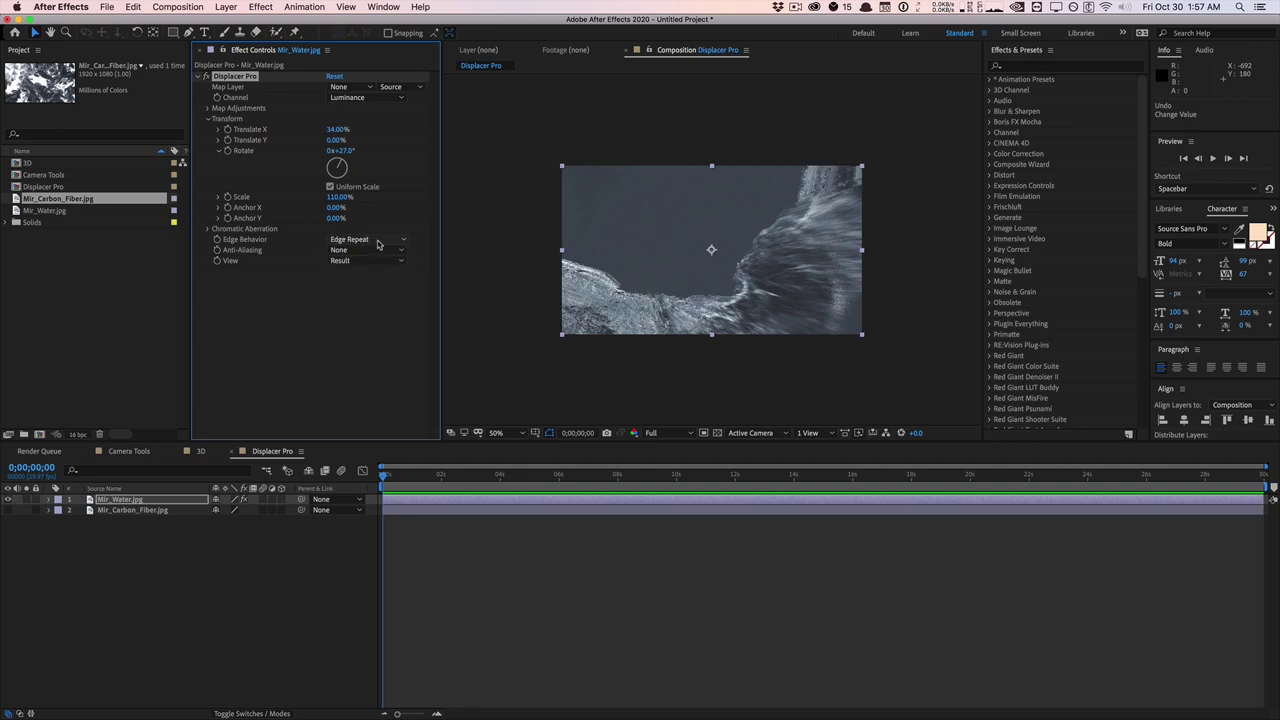
{"action": "left_click", "coordinate": [378, 242]}
{"action": "left_click", "coordinate": [367, 284]}
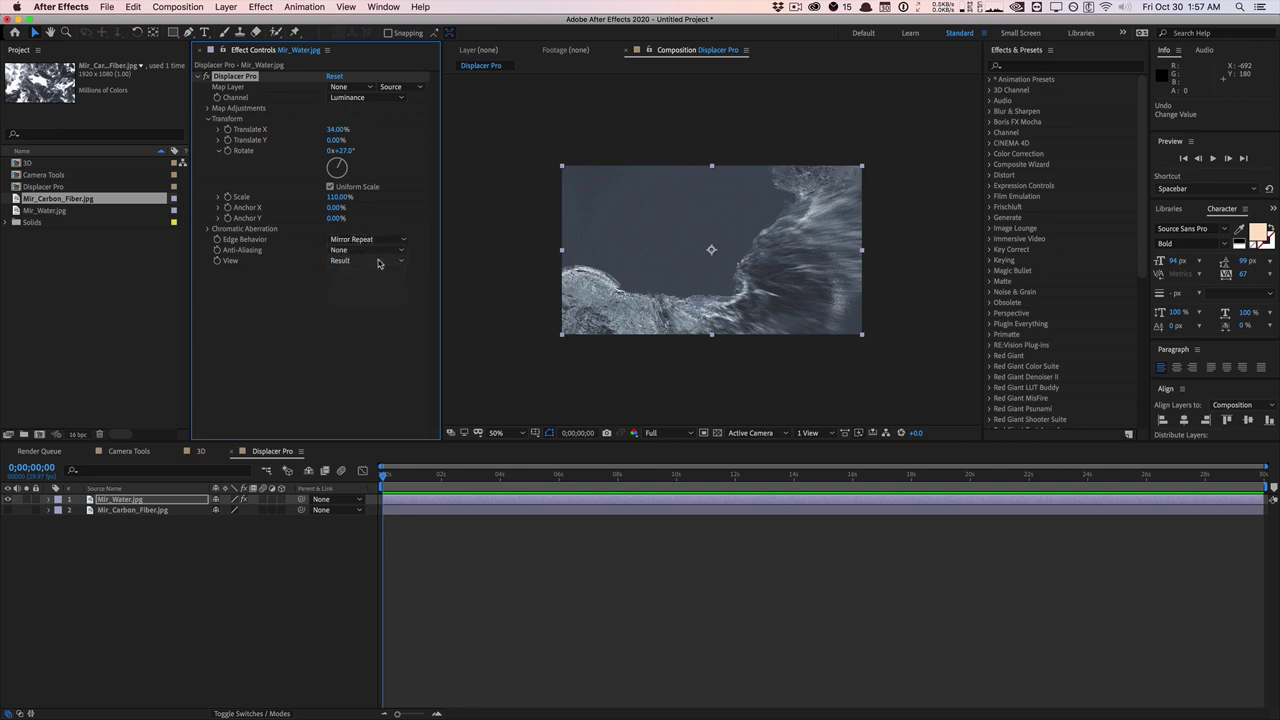
- Try 2x anti-aliasing on the Displacer Pro effect, and set it to 4x
{"action": "left_click", "coordinate": [378, 254]}
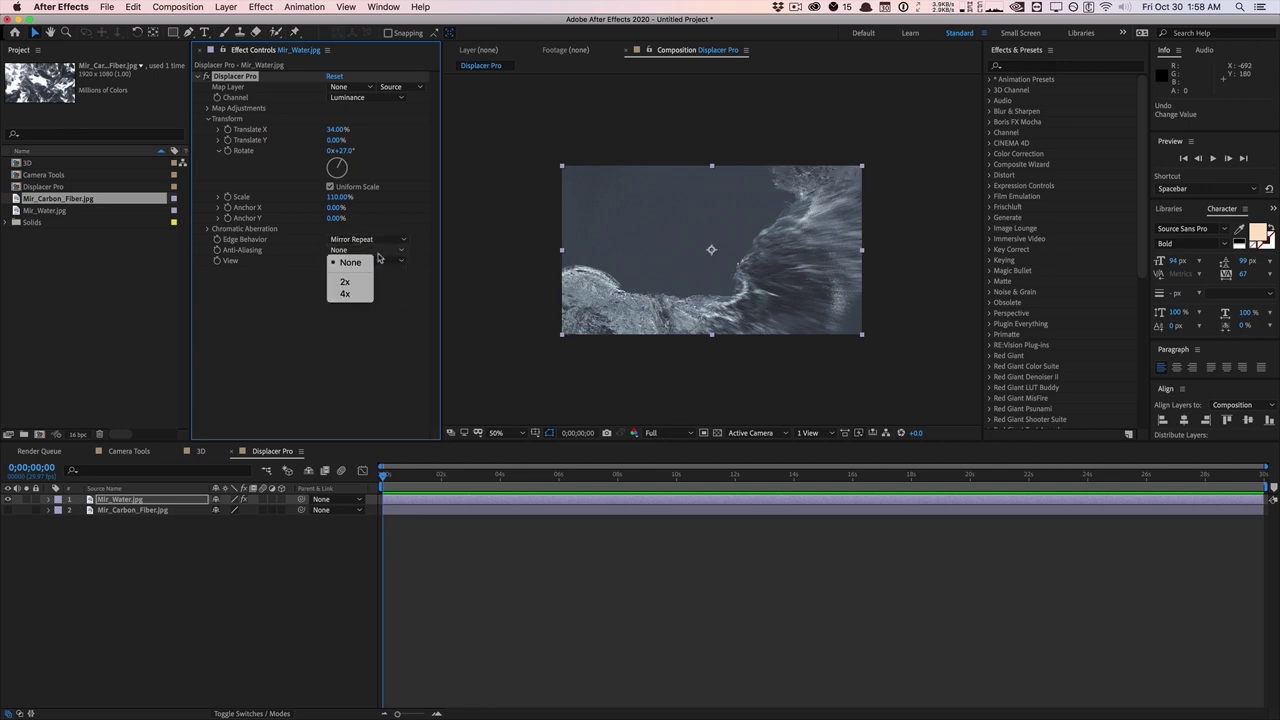
{"action": "left_click", "coordinate": [372, 282]}
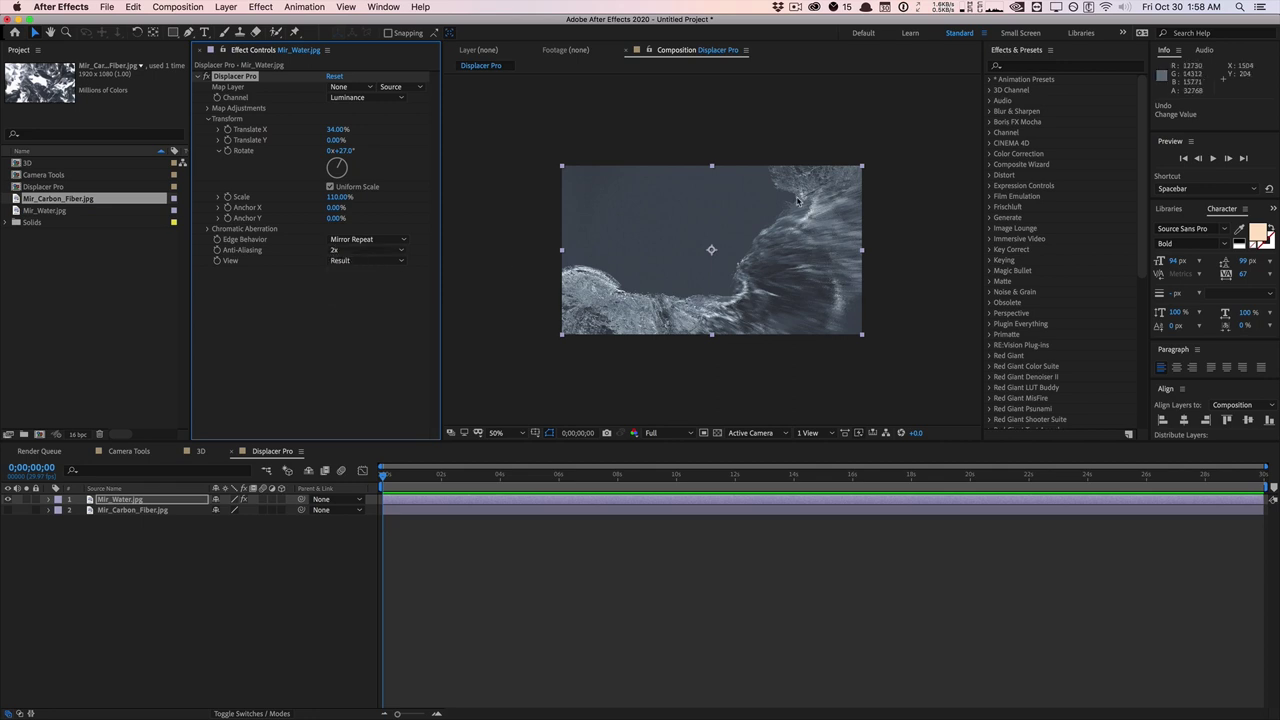
{"action": "left_click", "coordinate": [356, 253]}
{"action": "left_click", "coordinate": [349, 296]}
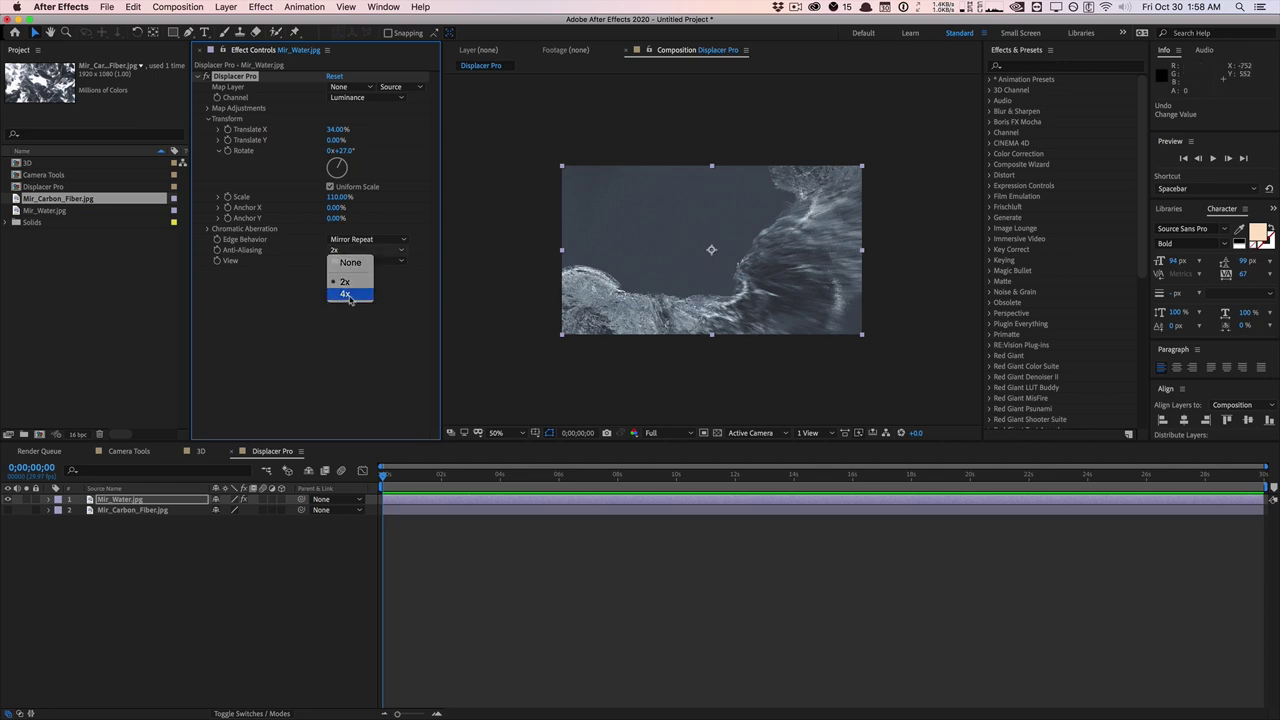
- In Displacer Pro's Map view, try Map Gamma 0.85, Map Softness 4.90 and Displacement Offset 0.10, and return to the Result view
{"action": "left_click", "coordinate": [356, 262]}
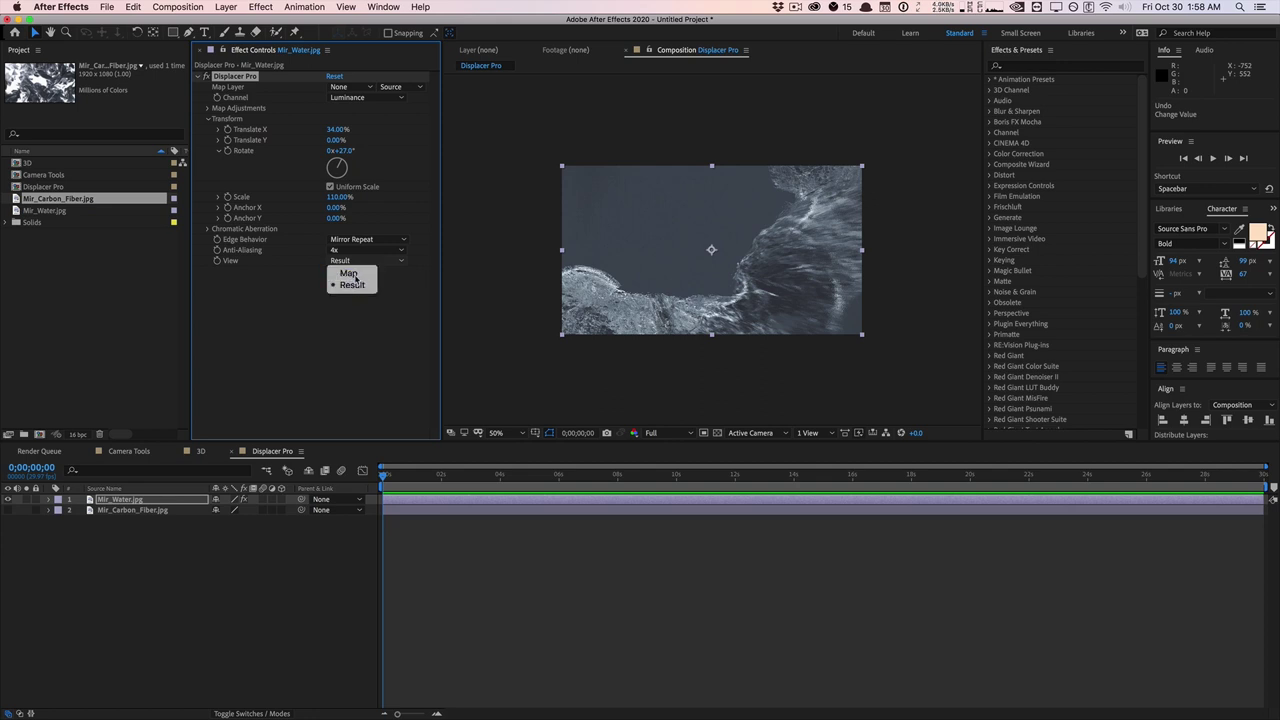
{"action": "left_click", "coordinate": [350, 274]}
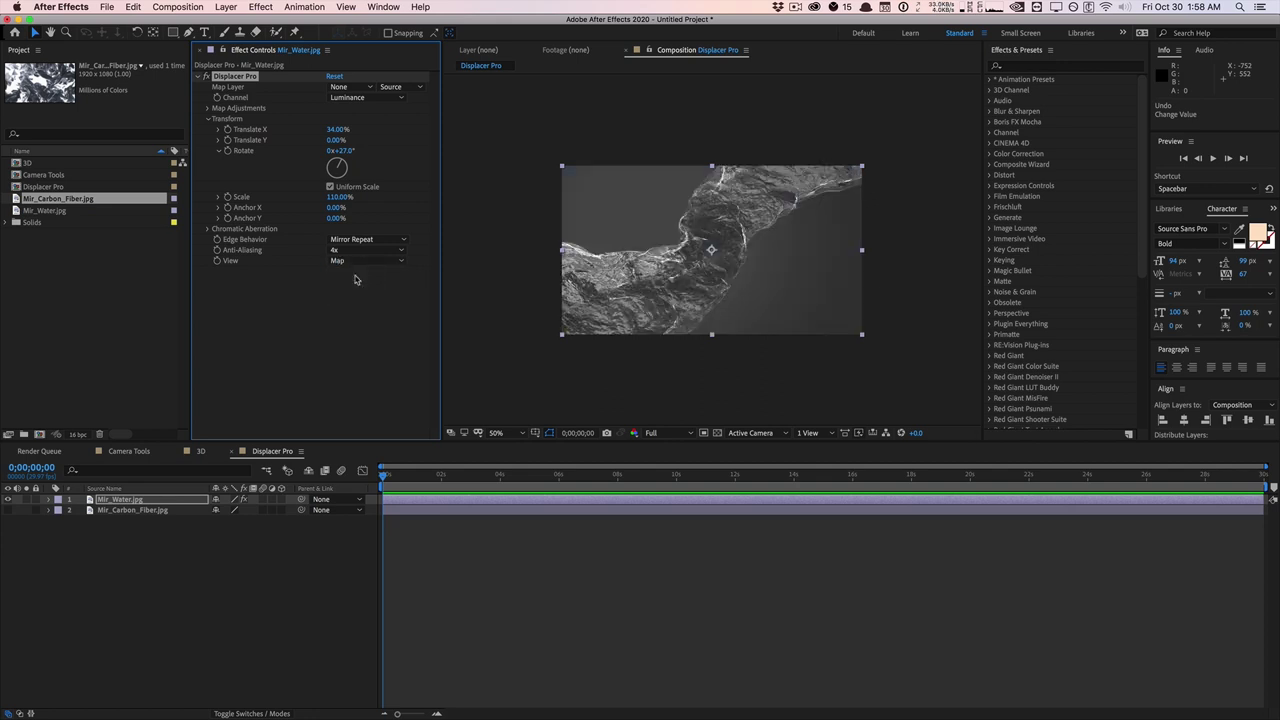
{"action": "left_click", "coordinate": [207, 108]}
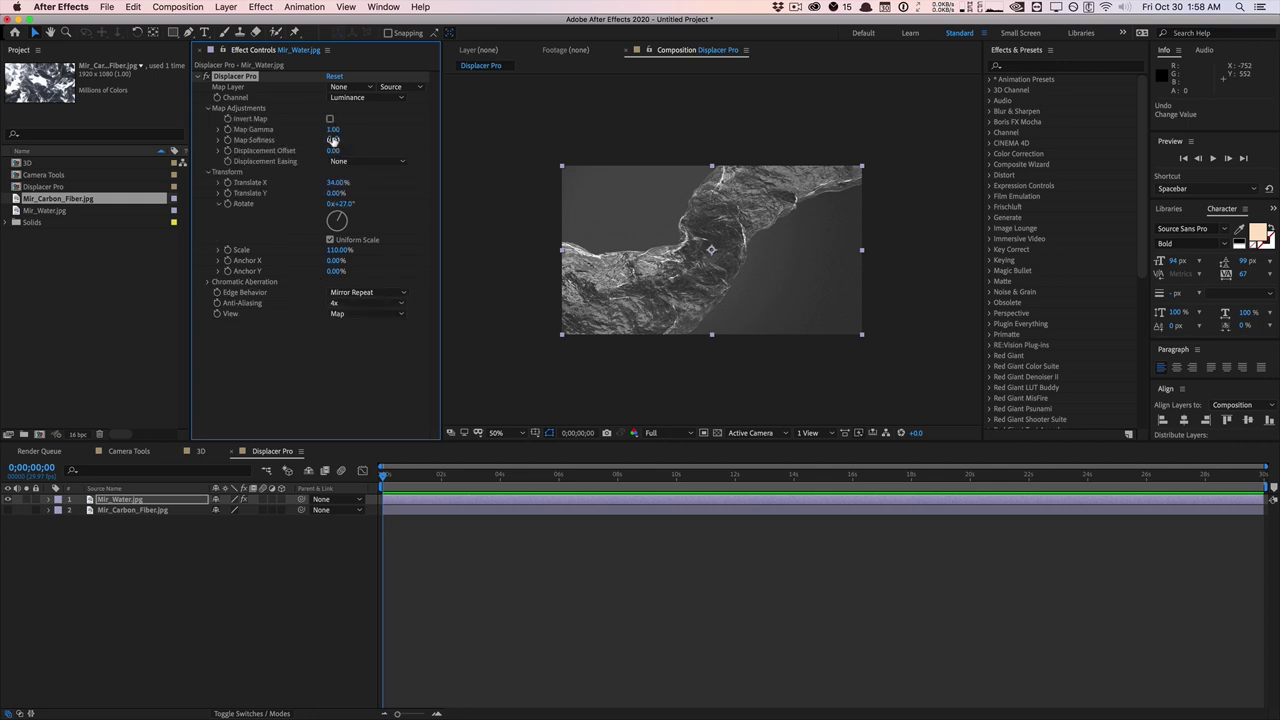
{"action": "left_click_drag", "start_coordinate": [330, 131], "coordinate": [346, 140]}
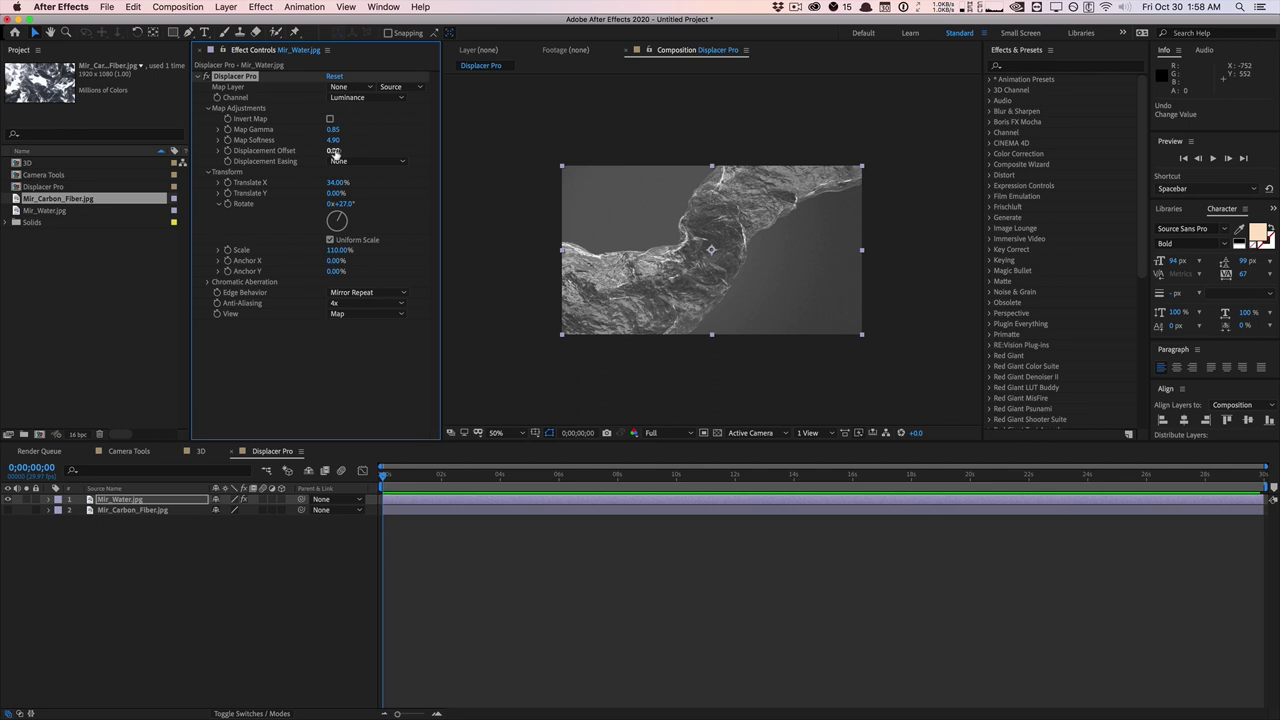
{"action": "left_click_drag", "start_coordinate": [339, 148], "coordinate": [341, 148]}
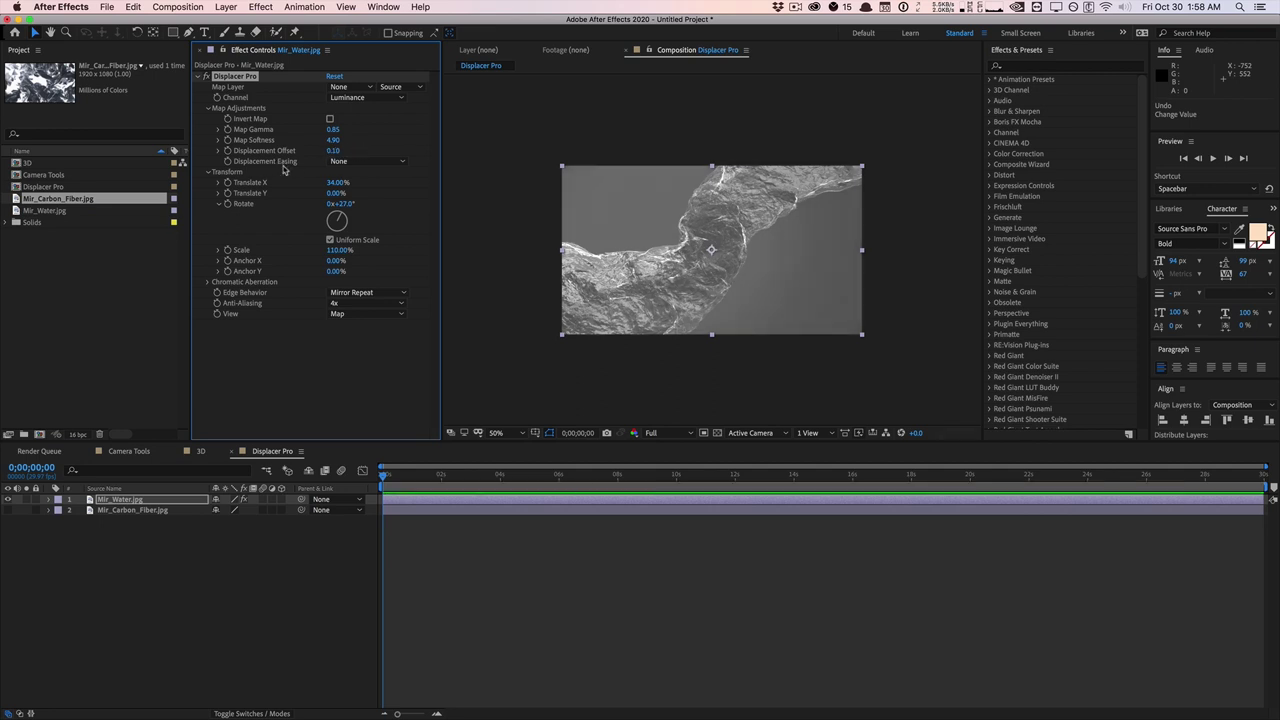
{"action": "left_click", "coordinate": [343, 316]}
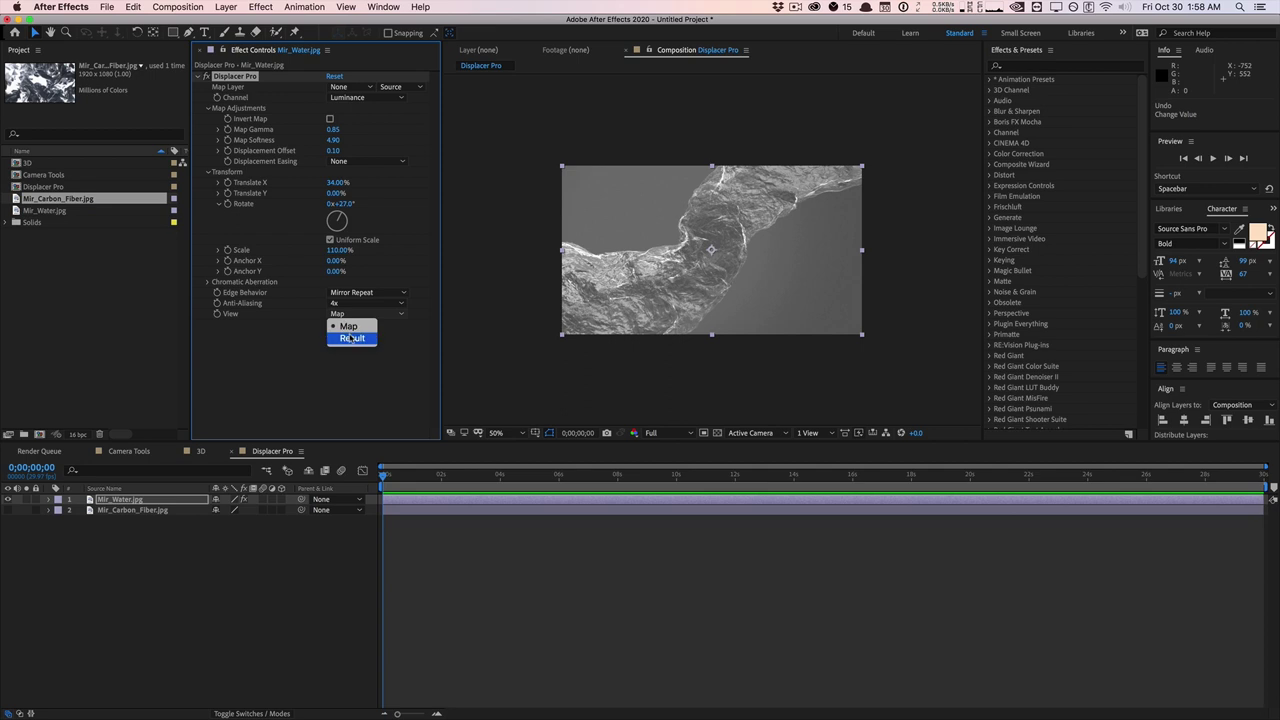
{"action": "left_click", "coordinate": [352, 338]}
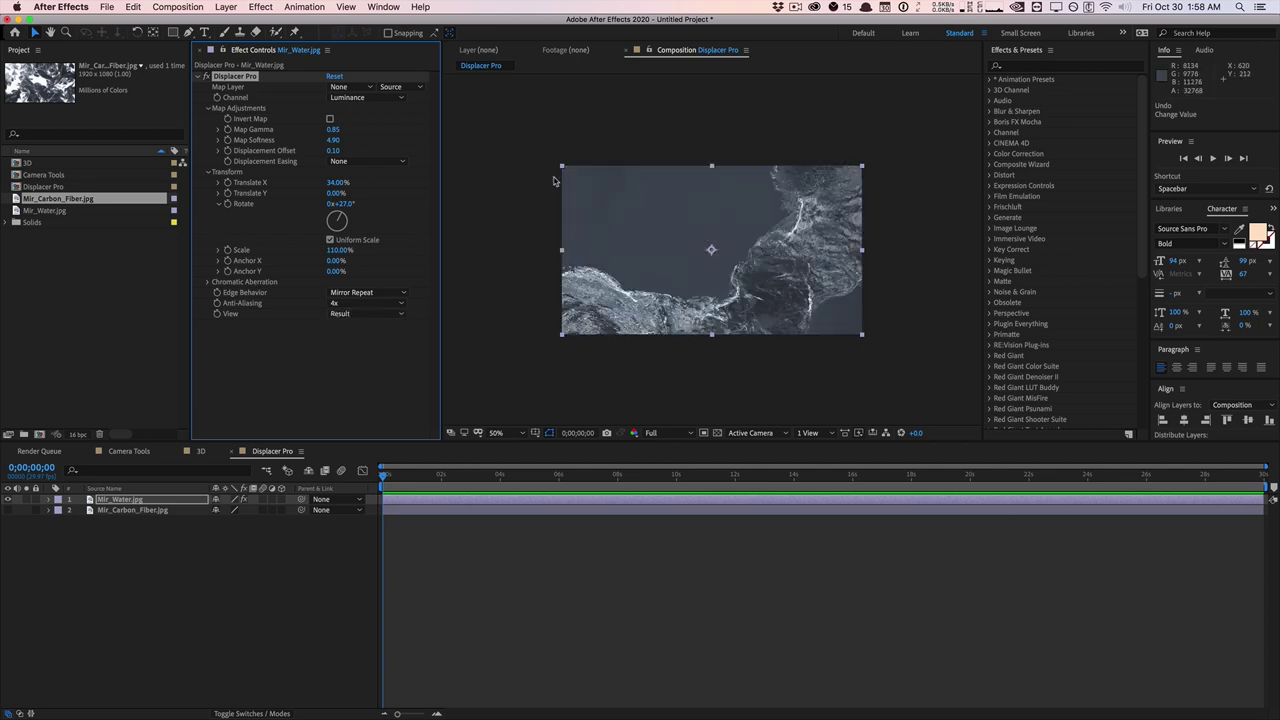
- Adjust Displacer Pro's map to Gamma 1.43, Softness 0.60 and Displacement Offset 0.27, using the Saturation channel
{"action": "mouse_move", "coordinate": [328, 129]}
{"action": "left_mouse_down"}
{"action": "mouse_move", "coordinate": [359, 119]}
{"action": "mouse_move", "coordinate": [312, 140]}
{"action": "left_mouse_up"}
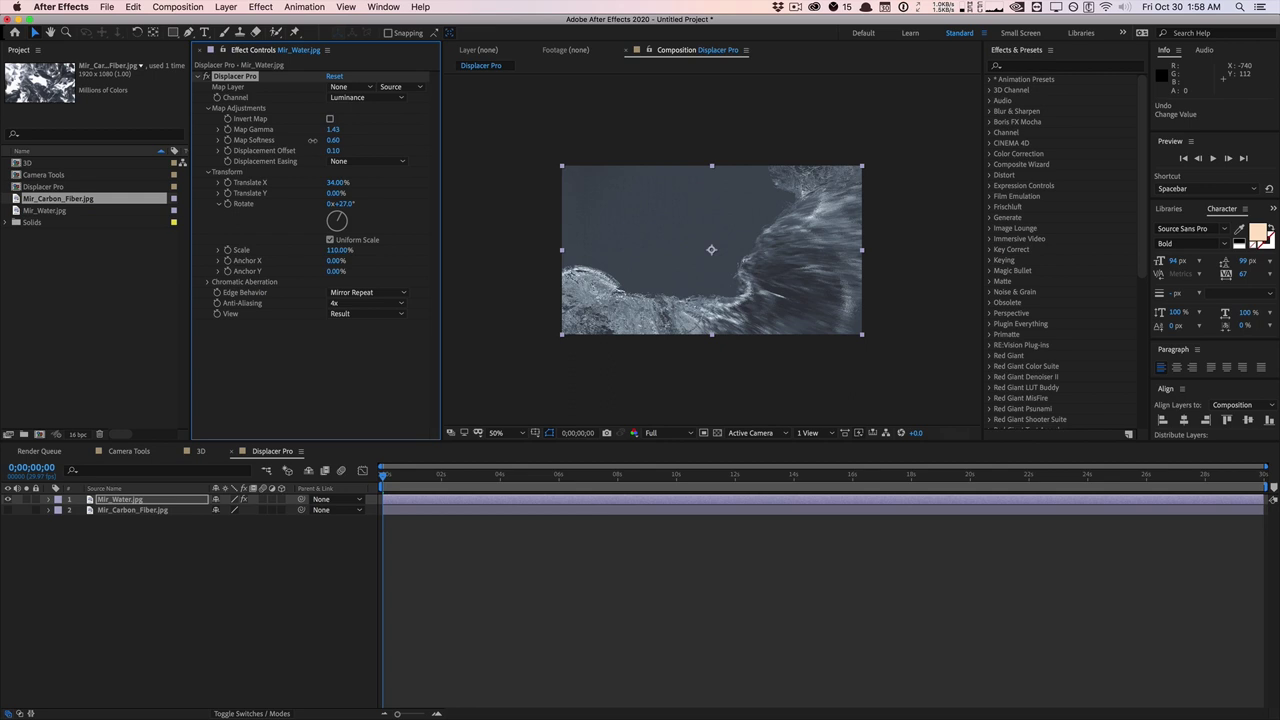
{"action": "left_click_drag", "start_coordinate": [338, 150], "coordinate": [347, 152]}
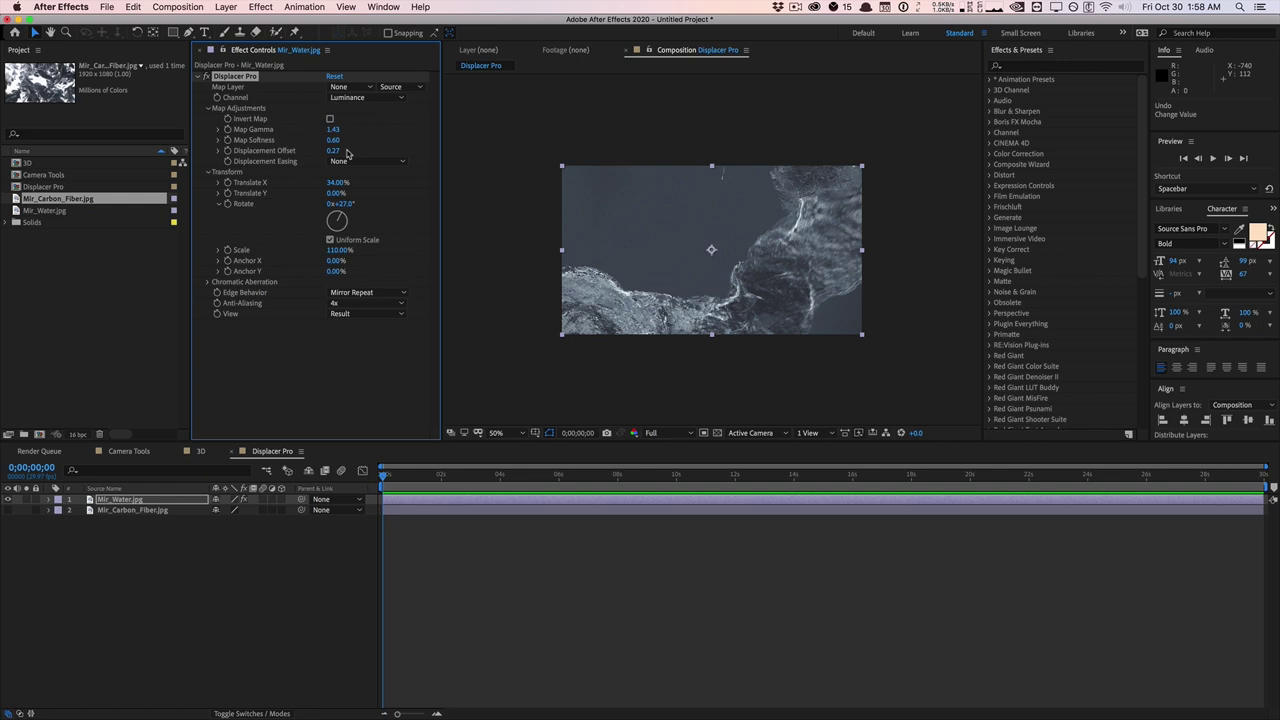
{"action": "left_click", "coordinate": [376, 97]}
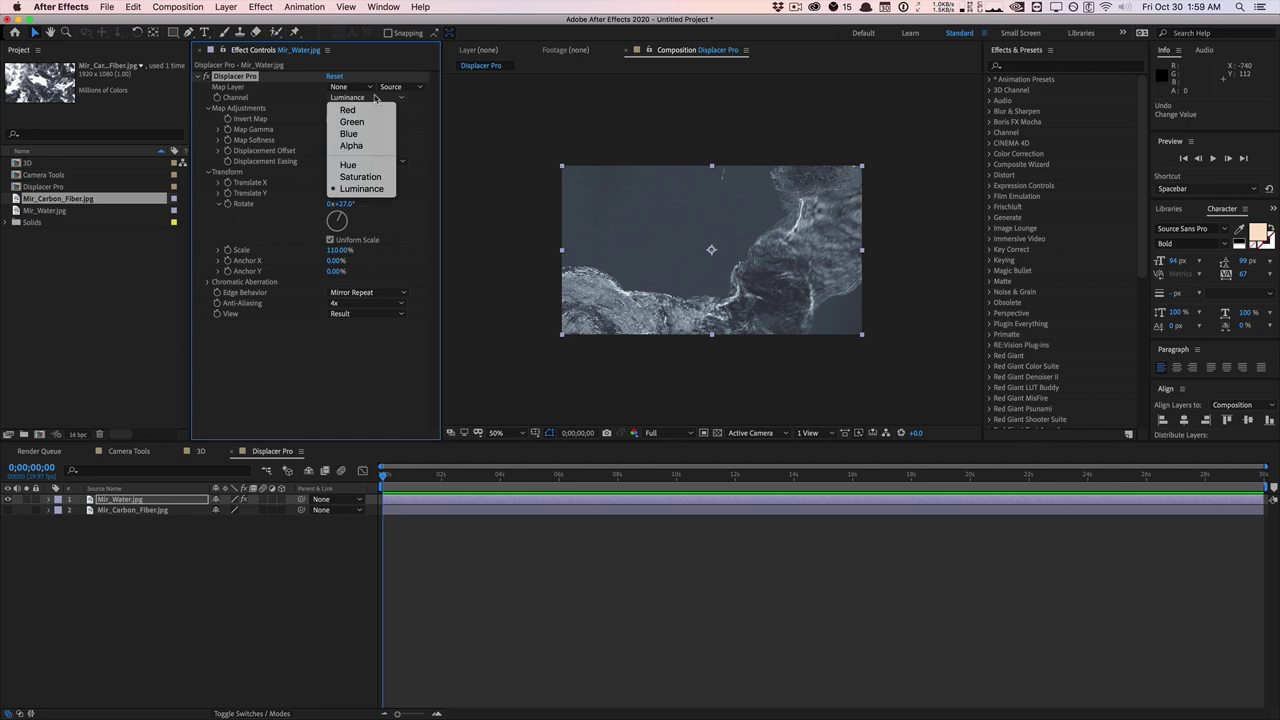
{"action": "left_click", "coordinate": [378, 177]}
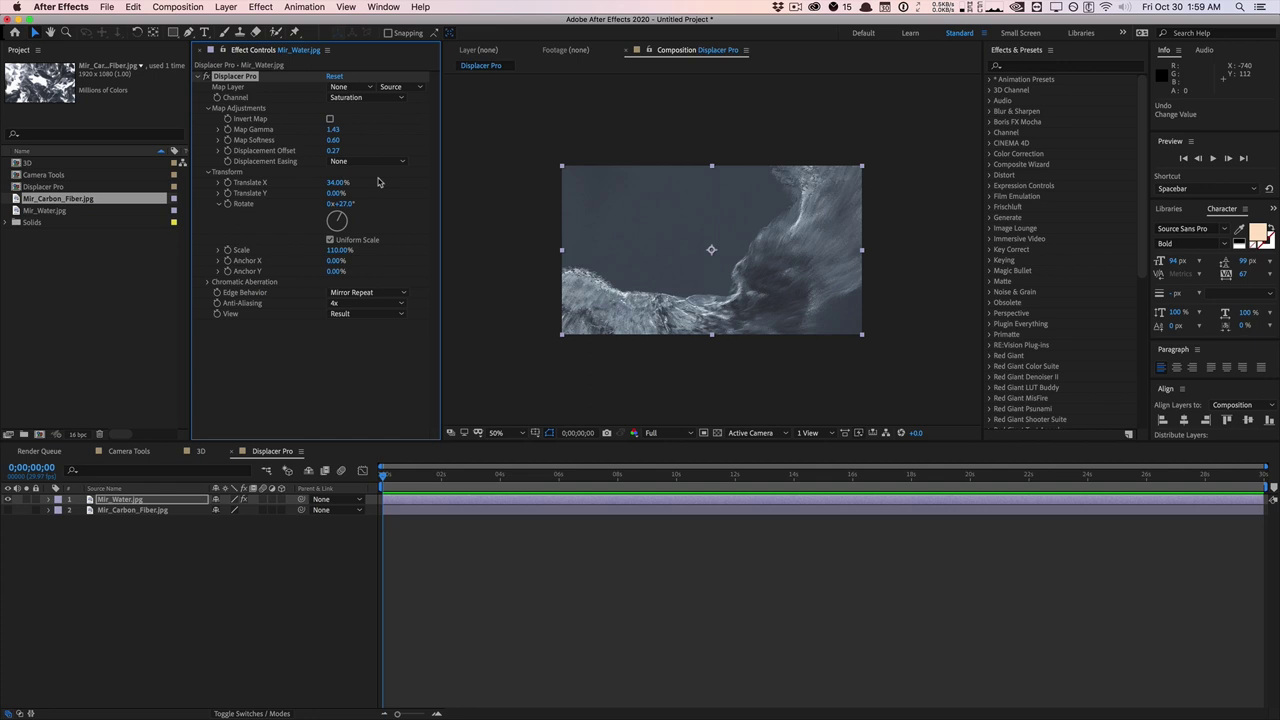
{"action": "left_click", "coordinate": [377, 99]}
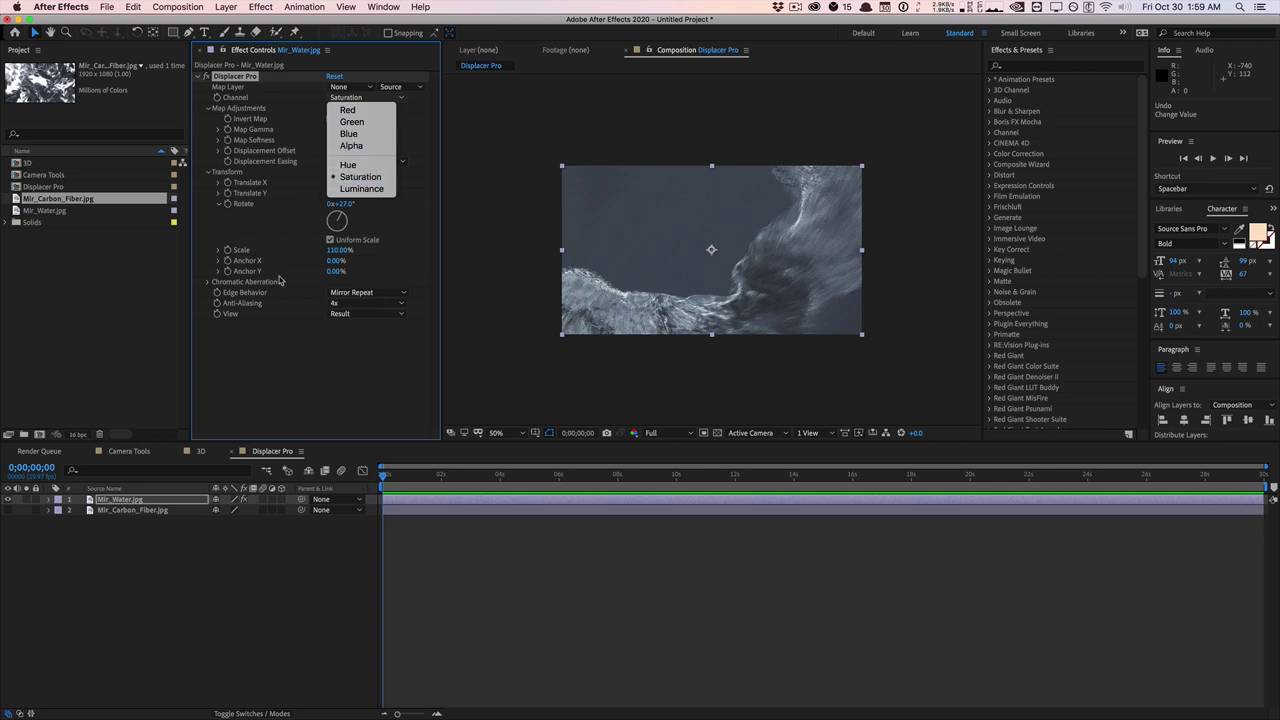
{"action": "left_click", "coordinate": [258, 183]}
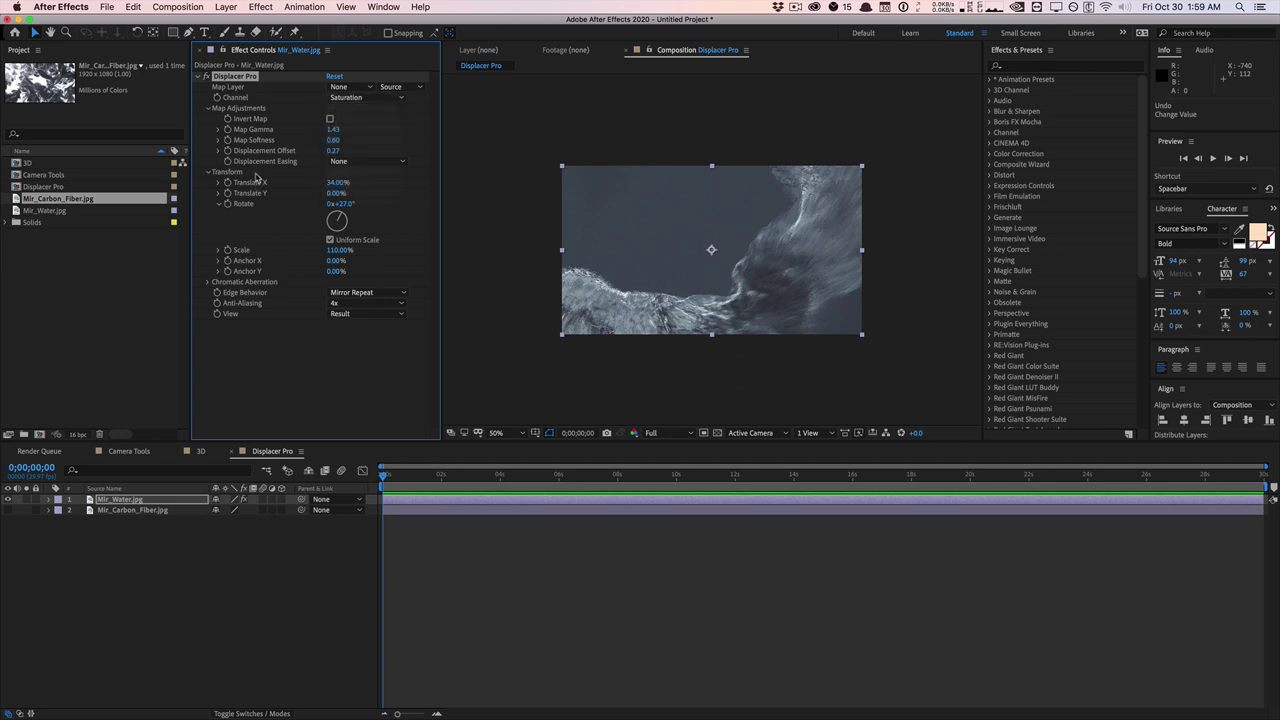
- Preview the Mir_Carbon_Fiber.jpg layer by itself, restore the layer visibility, and use it as Displacer Pro's map layer
{"action": "left_click", "coordinate": [8, 499]}
{"action": "left_click", "coordinate": [8, 510]}
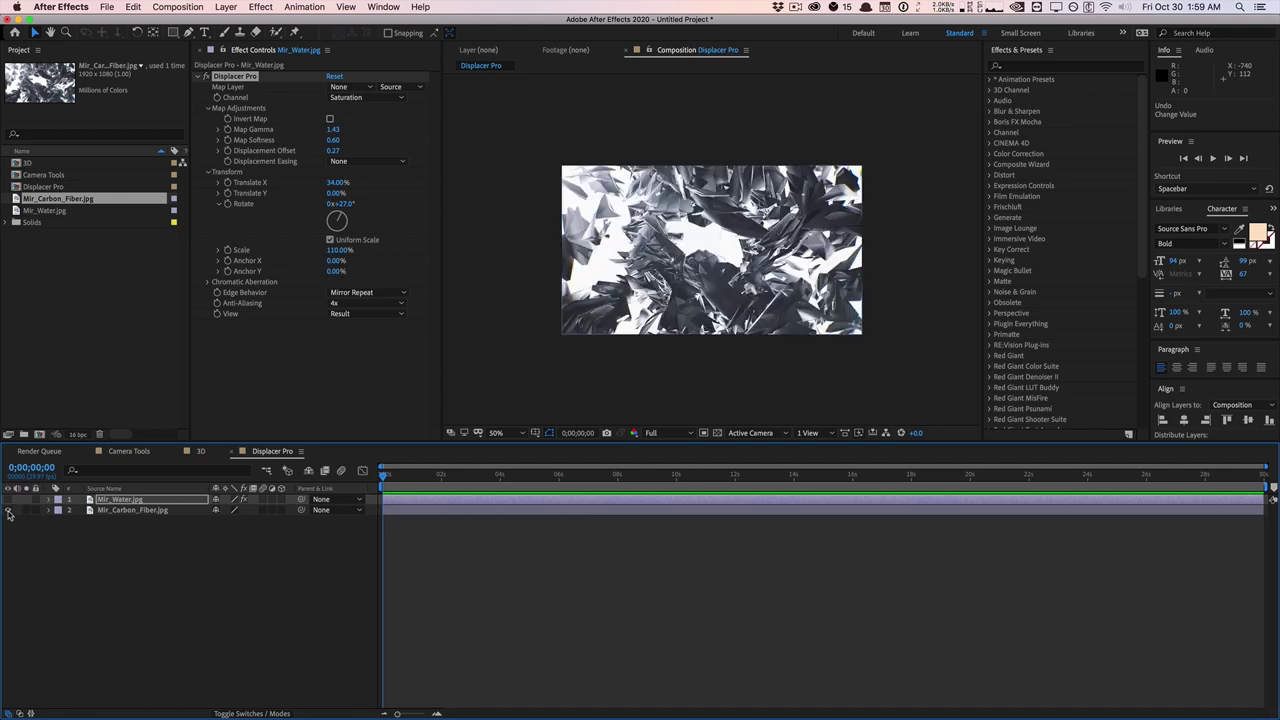
{"action": "left_click", "coordinate": [8, 510]}
{"action": "left_click", "coordinate": [8, 499]}
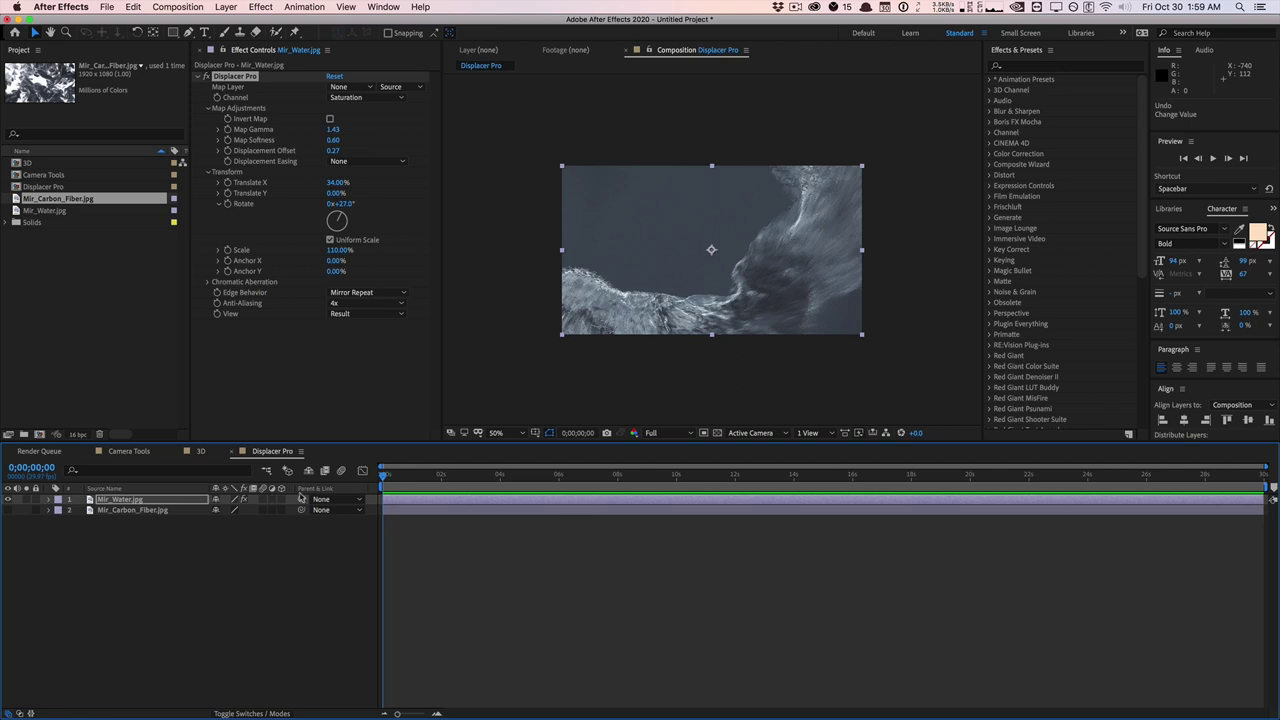
{"action": "left_click", "coordinate": [338, 88]}
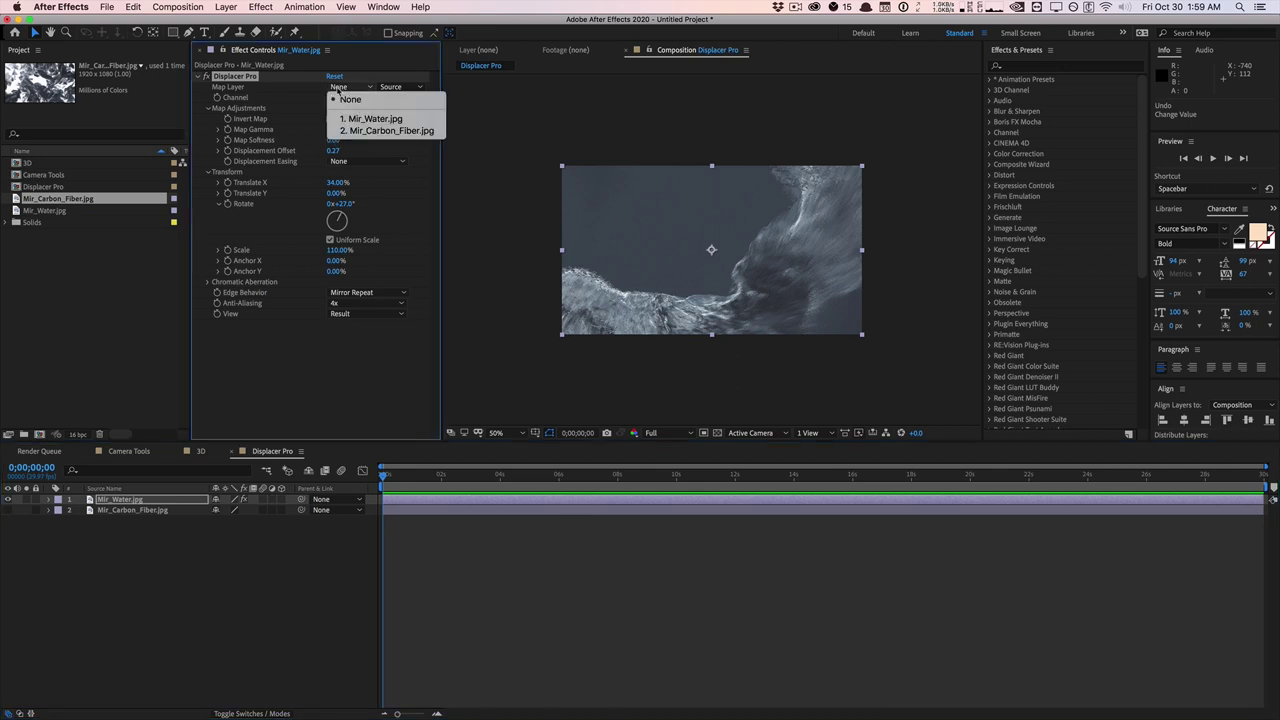
{"action": "left_click", "coordinate": [374, 131]}
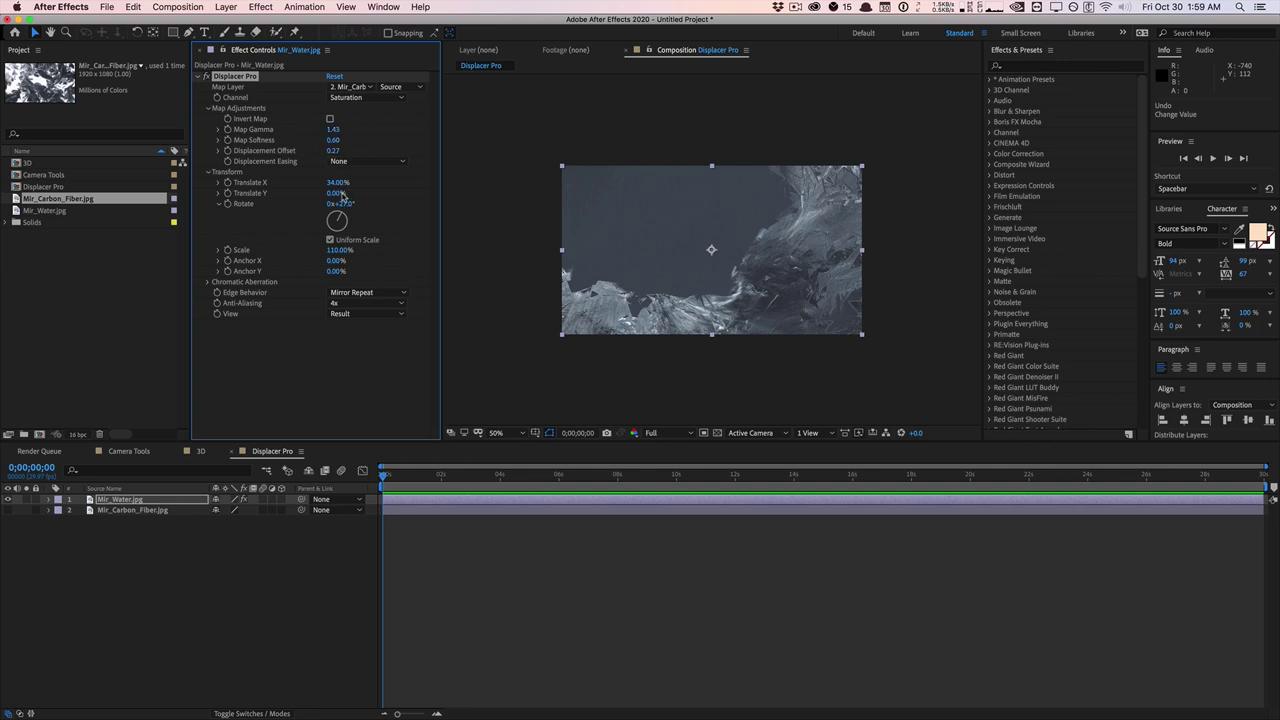
- Set Displacer Pro's transform to Translate X 29%, Translate Y 25% and Rotate 55°
{"action": "mouse_move", "coordinate": [338, 182]}
{"action": "left_mouse_down"}
{"action": "mouse_move", "coordinate": [352, 182]}
{"action": "mouse_move", "coordinate": [263, 182]}
{"action": "mouse_move", "coordinate": [344, 183]}
{"action": "left_mouse_up"}
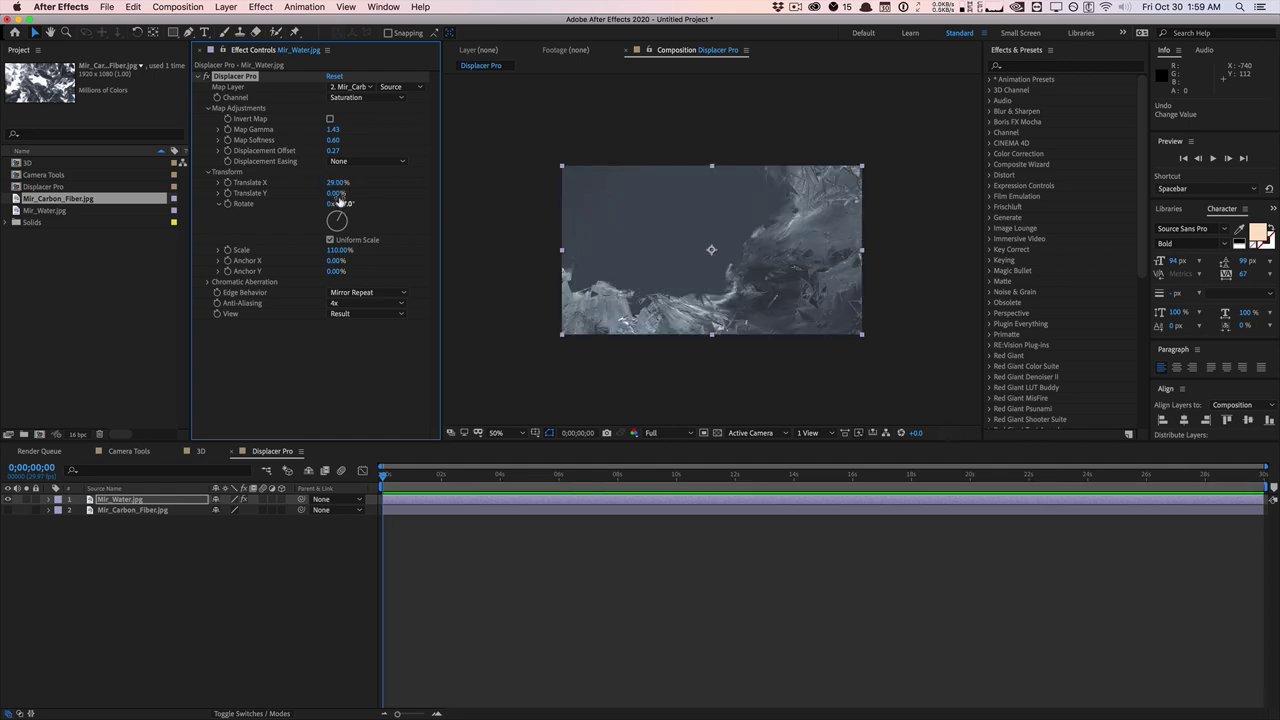
{"action": "left_click_drag", "start_coordinate": [334, 193], "coordinate": [360, 199]}
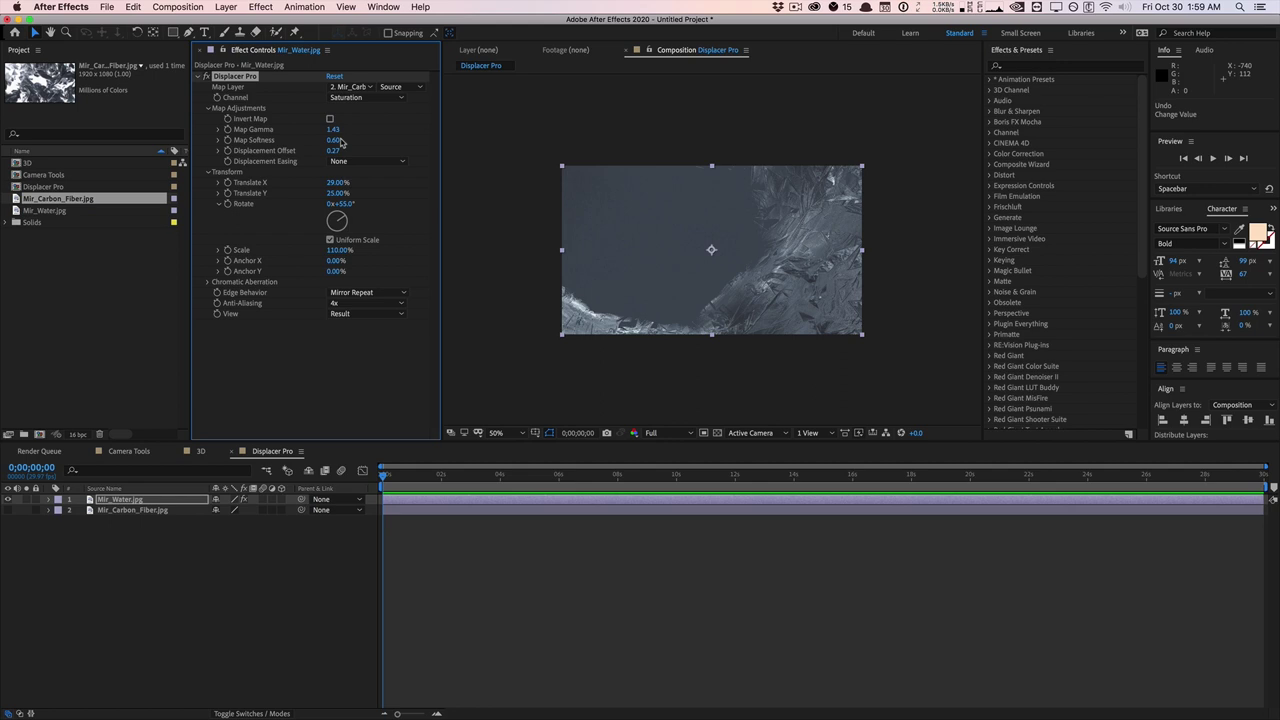
- Add chromatic aberration in Displacer Pro with transform multipliers of 1.08 for Red, 1.00 for Green and 0.99 for Blue
{"action": "left_click", "coordinate": [209, 282]}
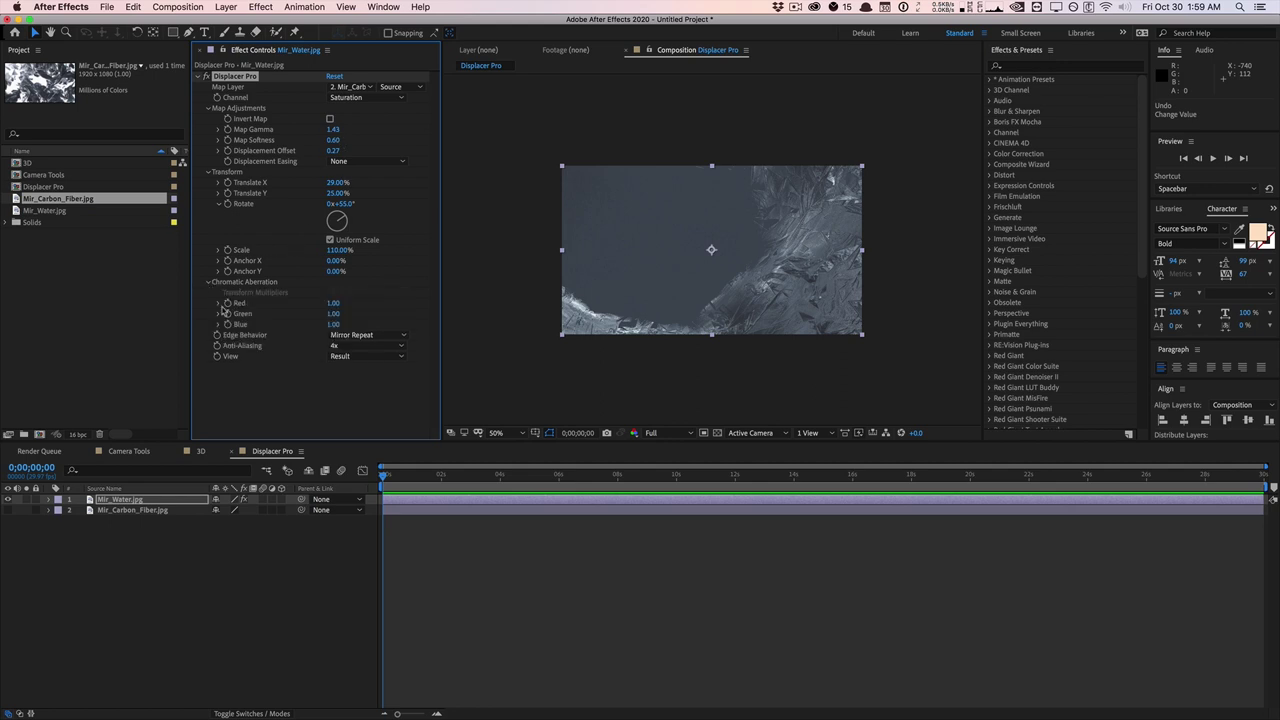
{"action": "left_click", "coordinate": [334, 303]}
{"action": "type", "text": "1.03"}
{"action": "key", "text": "Tab"}
{"action": "type", "text": "0.97"}
{"action": "key", "text": "Tab"}
{"action": "type", "text": "1.01"}
{"action": "key", "text": "Return"}
{"action": "left_click", "coordinate": [340, 313]}
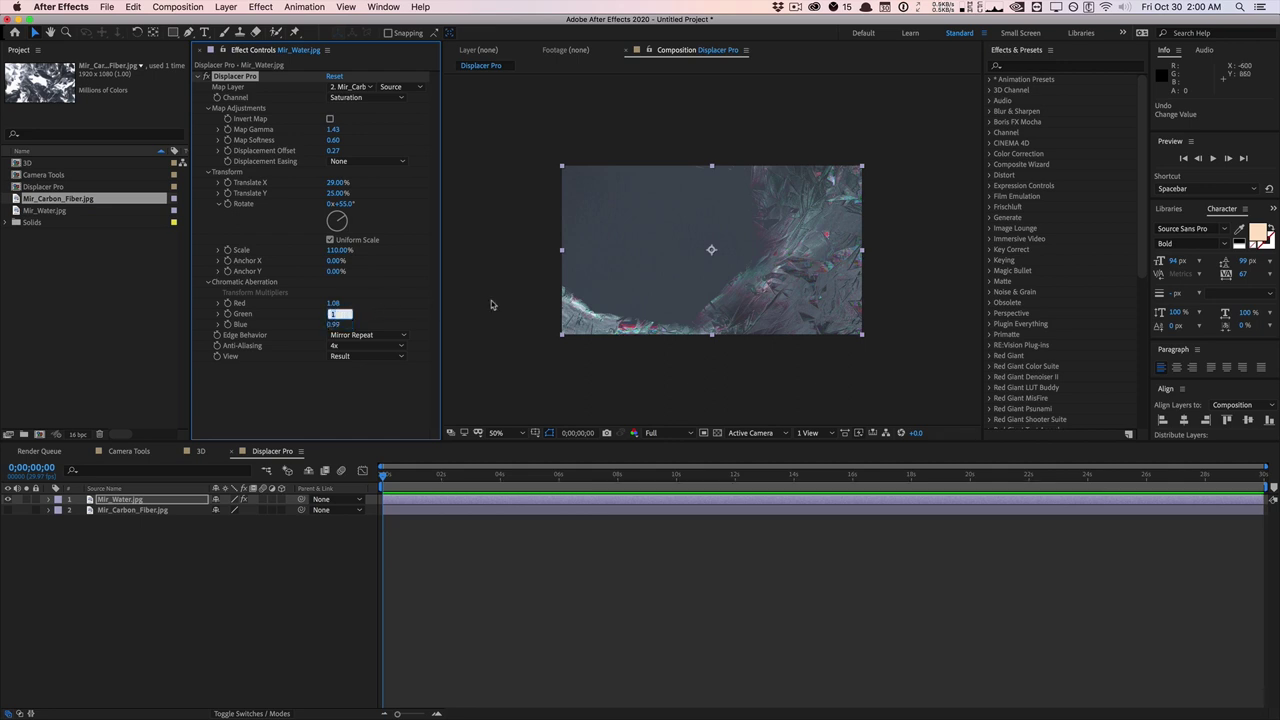
{"action": "left_click", "coordinate": [527, 317]}
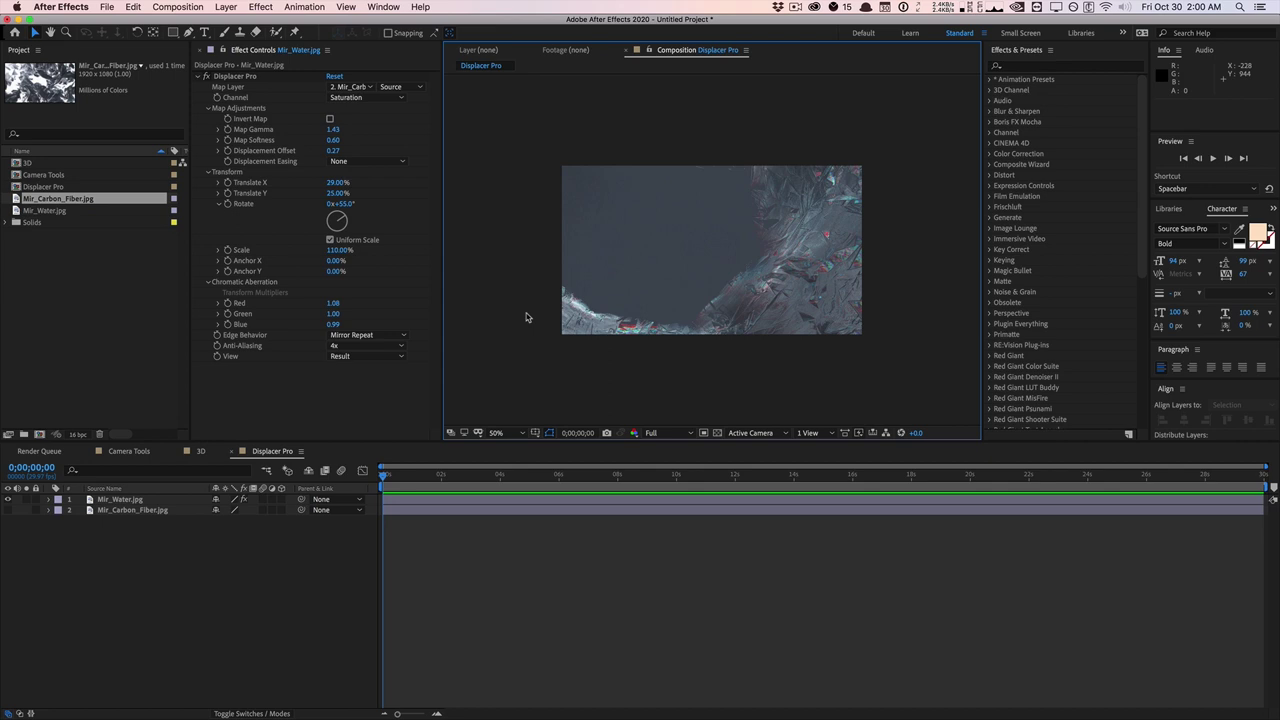